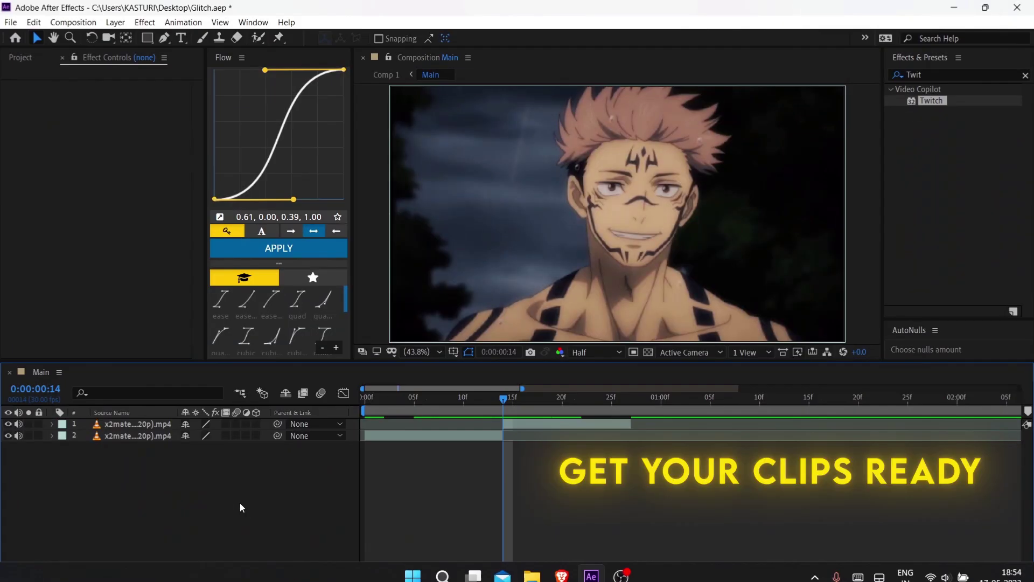
# Step: Add a new adjustment layer and cut away everything before frame 13
pyautogui.rightClick(241, 506)
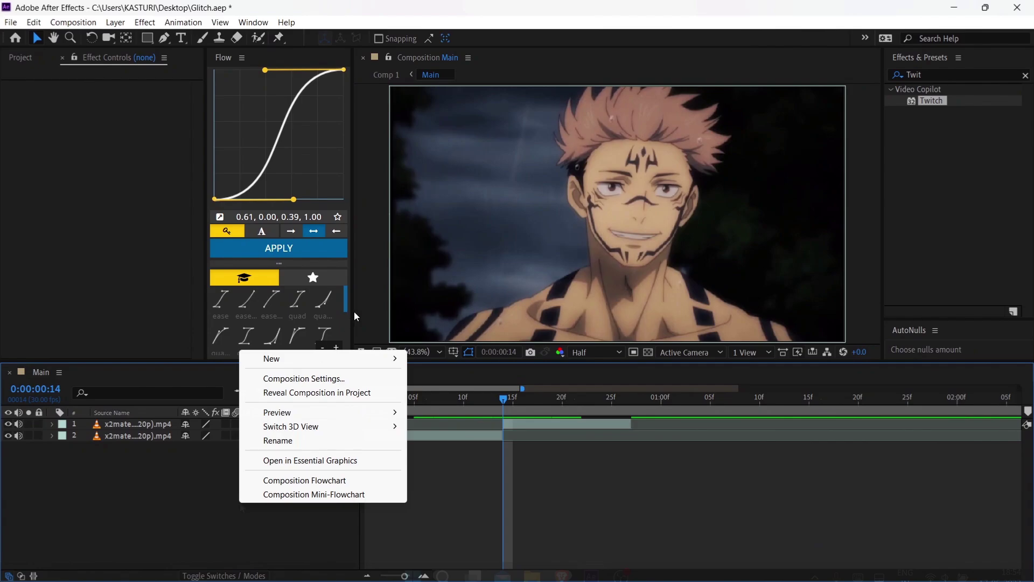
pyautogui.moveTo(358, 358)
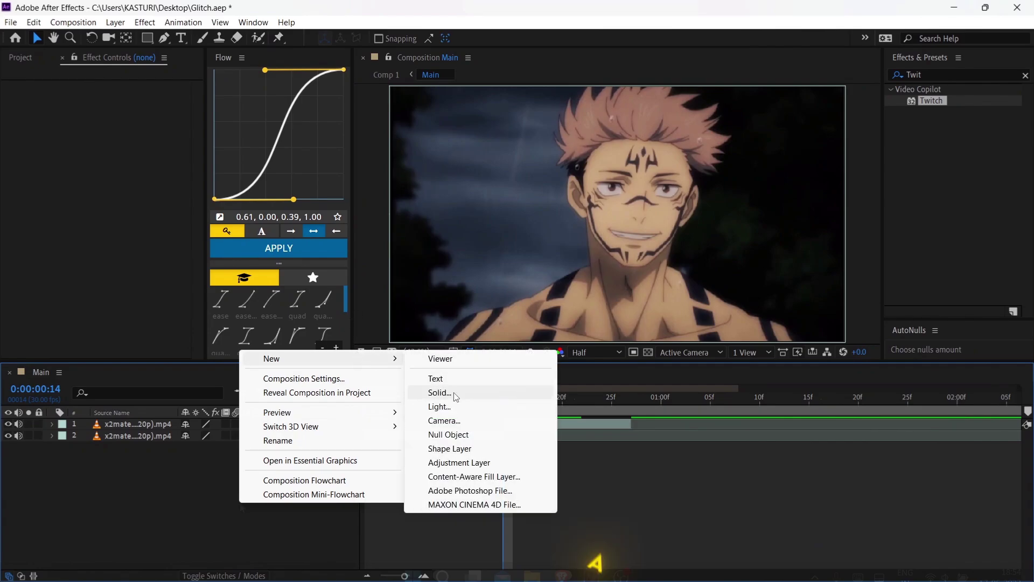
pyautogui.click(466, 463)
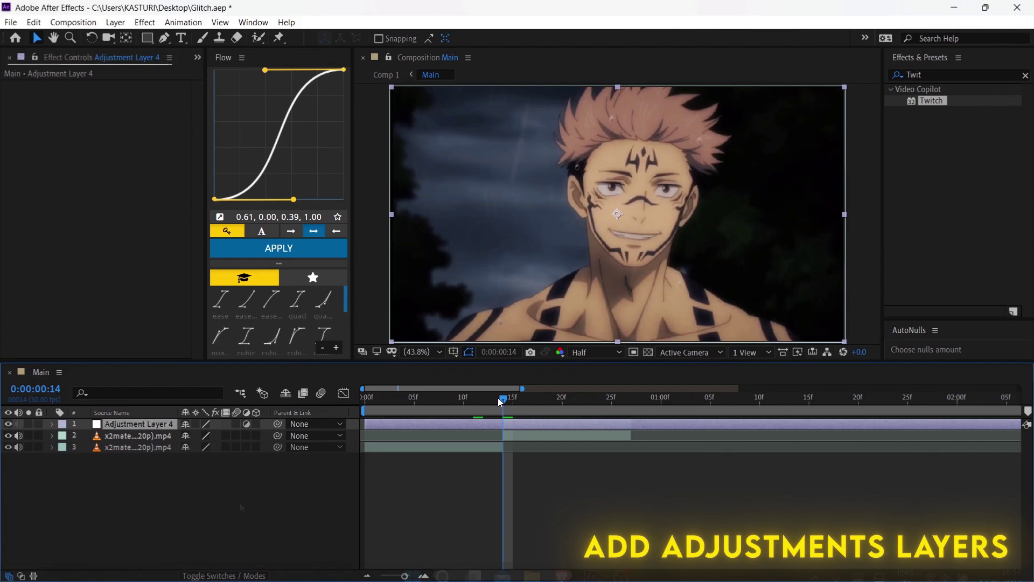
pyautogui.moveTo(504, 401); pyautogui.dragTo(495, 403)
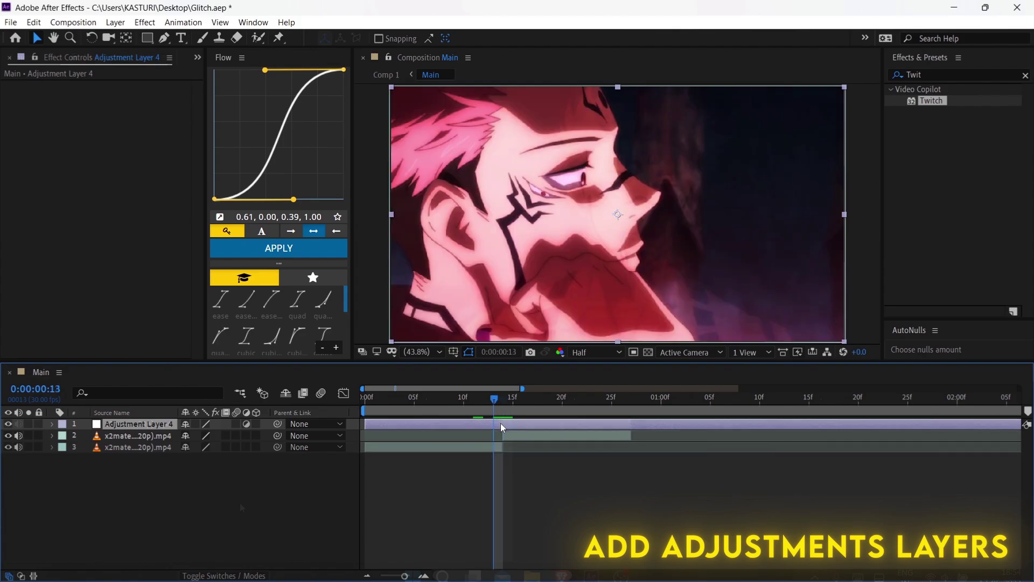
pyautogui.hotkey('ctrl', 'shift', 'd')
pyautogui.click(481, 437)
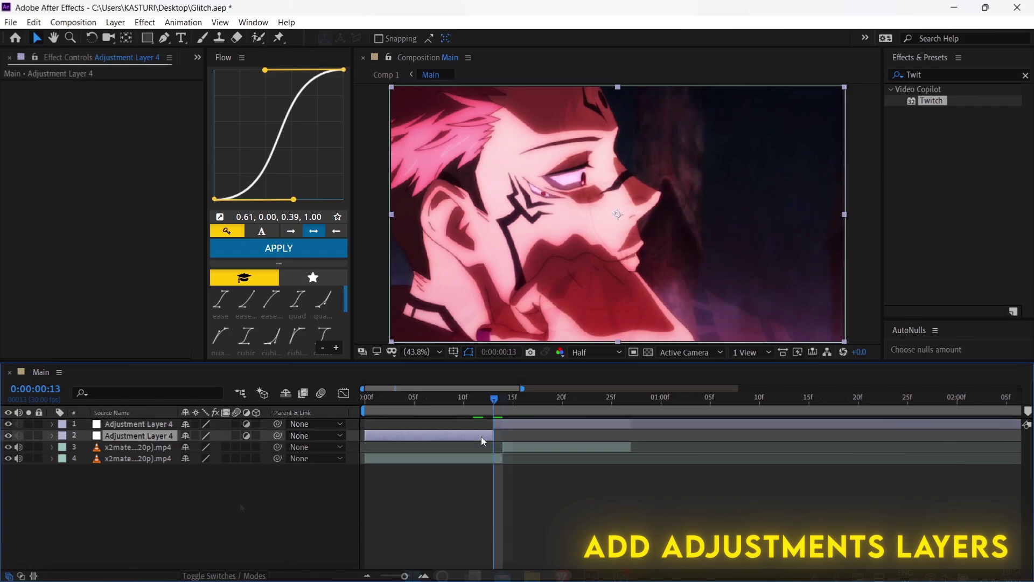
pyautogui.press('Delete')
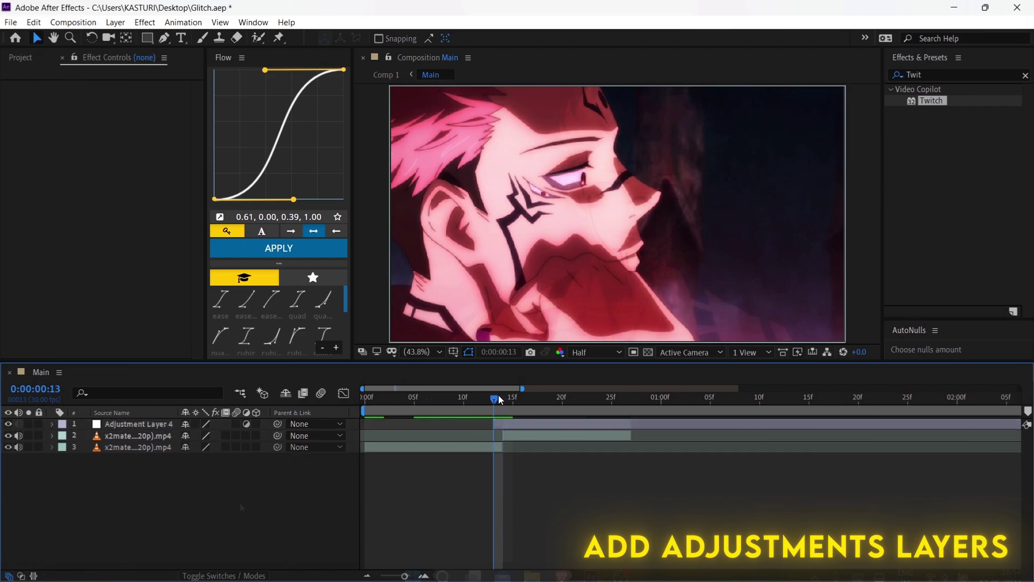
# Step: Trim the adjustment layer to end at frame 14 and duplicate the one-frame layer
pyautogui.moveTo(495, 396); pyautogui.dragTo(502, 396)
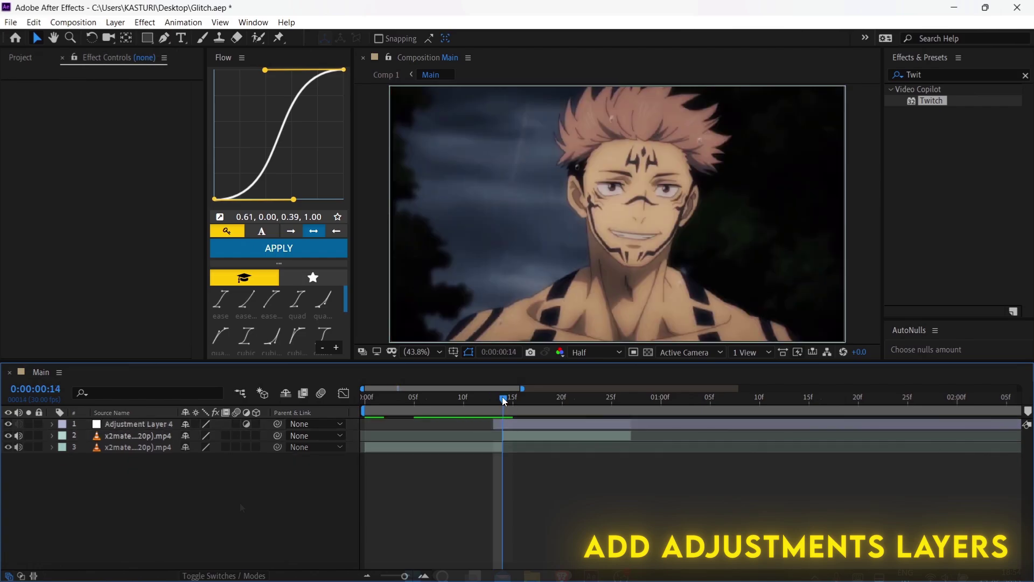
pyautogui.click(512, 422)
pyautogui.hotkey('ctrl', 'shift', 'd')
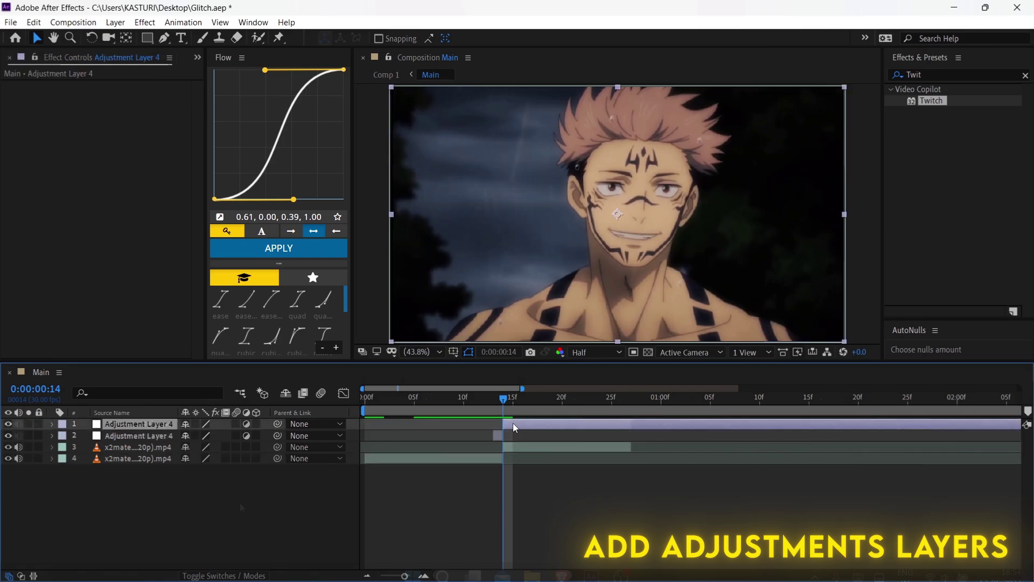
pyautogui.press('Delete')
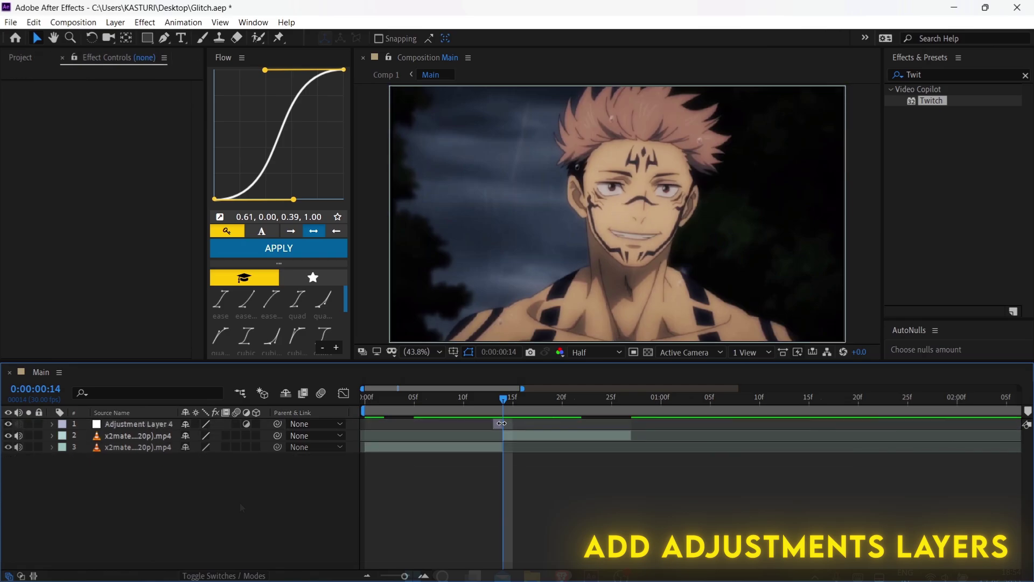
pyautogui.click(501, 423)
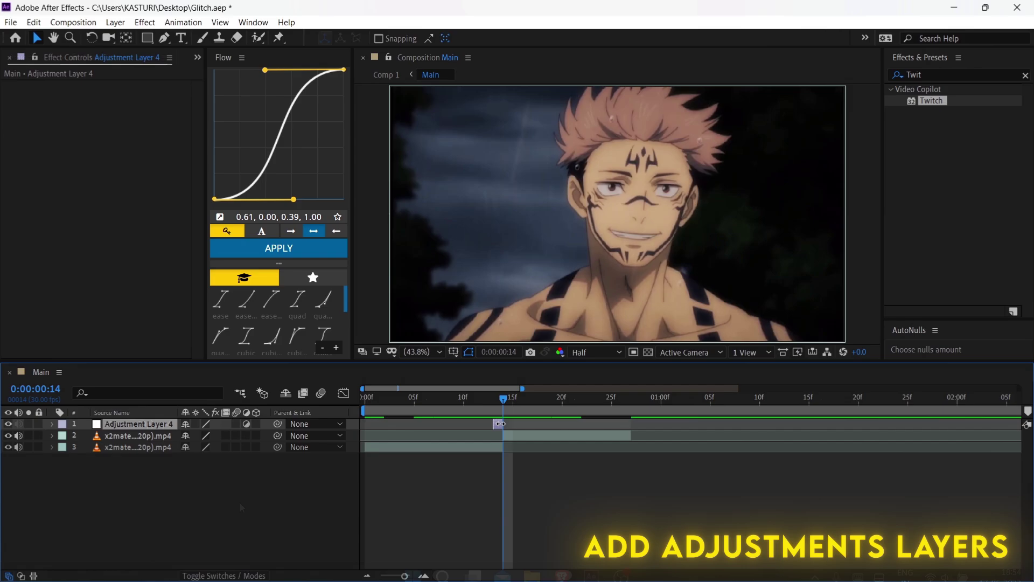
pyautogui.hotkey('ctrl', 'd')
pyautogui.hotkey('ctrl', 'd')
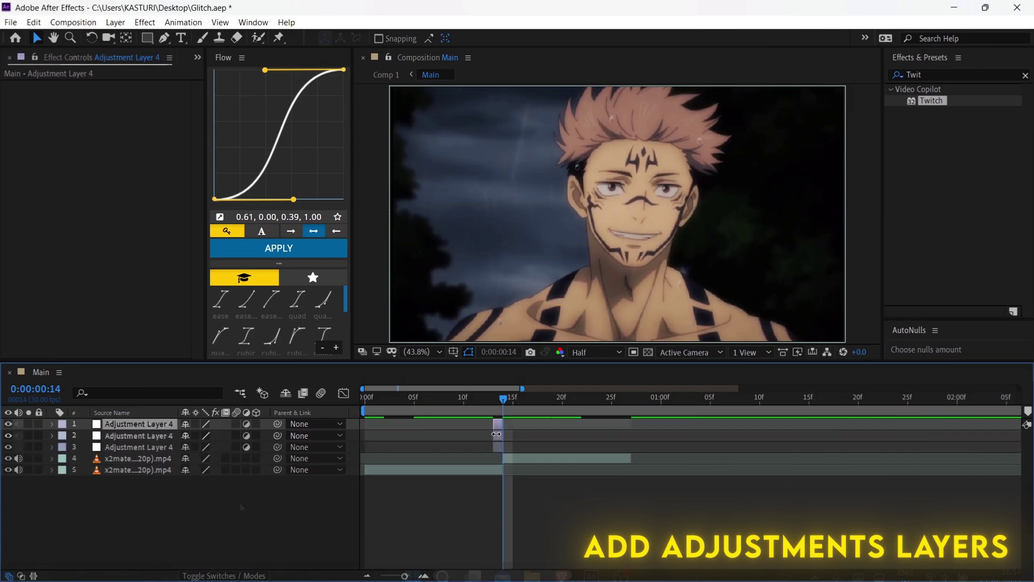
pyautogui.click(496, 447)
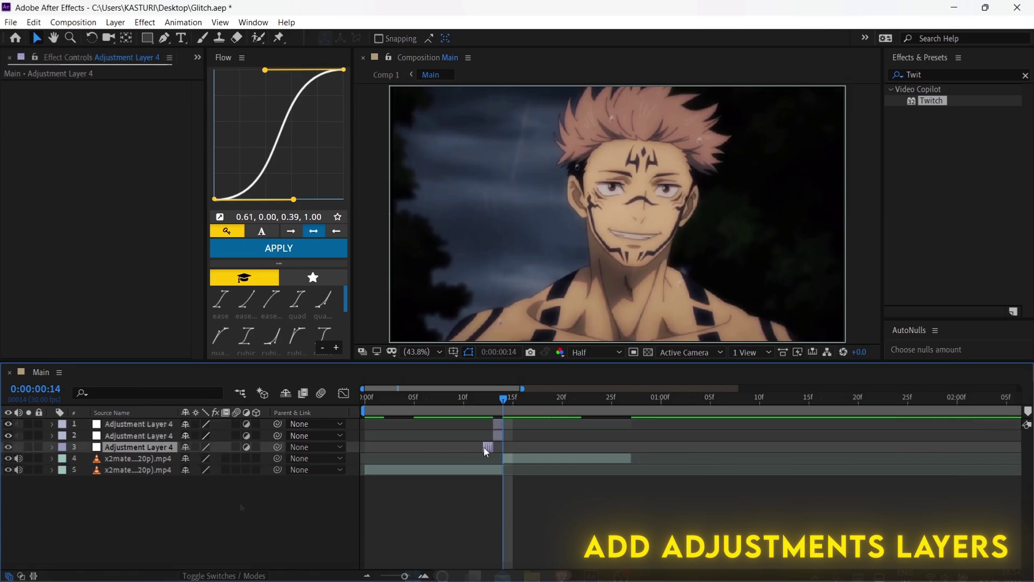
# Step: Shift the third layer a frame earlier, then duplicate the top layer and extend it several frames
pyautogui.moveTo(484, 447); pyautogui.dragTo(474, 447)
pyautogui.click(498, 437)
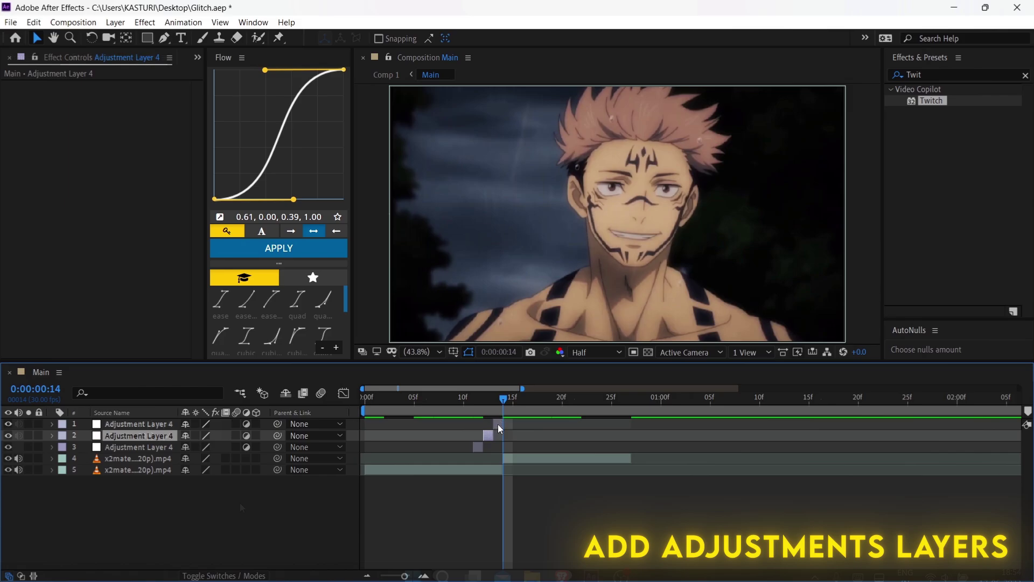
pyautogui.click(498, 425)
pyautogui.hotkey('ctrl', 'd')
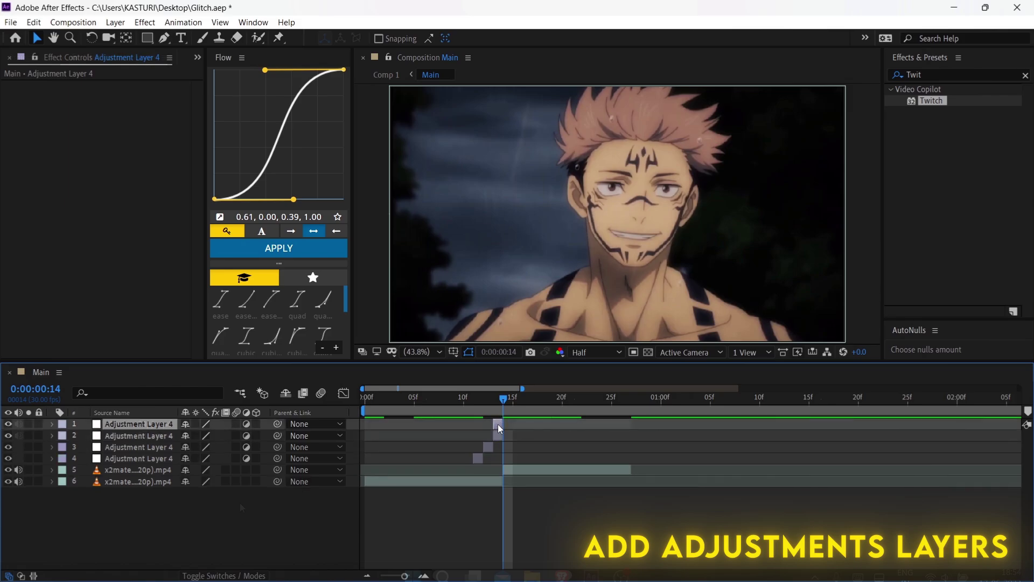
pyautogui.moveTo(496, 423); pyautogui.dragTo(474, 424)
pyautogui.moveTo(500, 422); pyautogui.dragTo(560, 421)
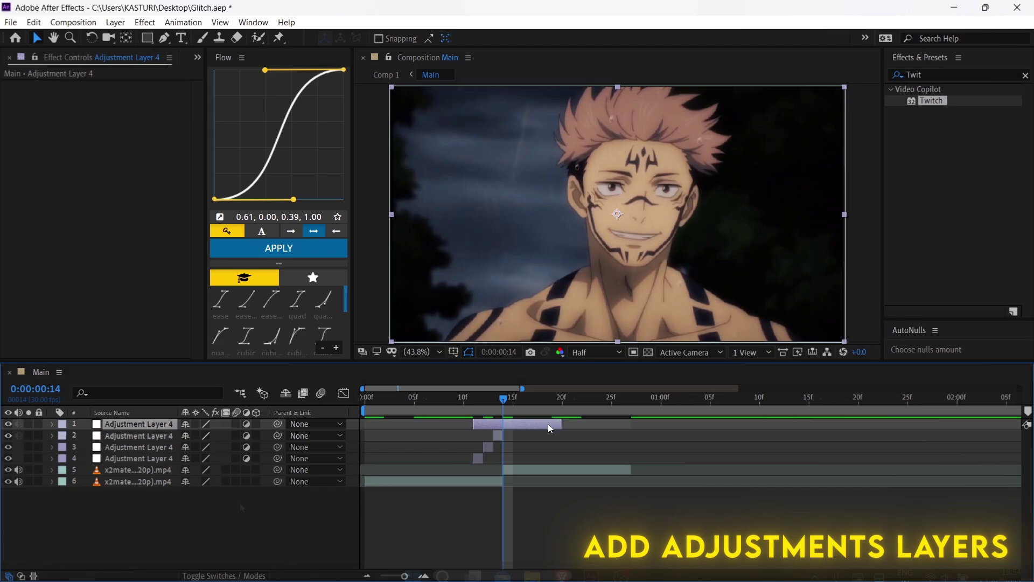
# Step: Duplicate the lengthened top layer, starting it a frame earlier with a shorter end
pyautogui.hotkey('ctrl', 'd')
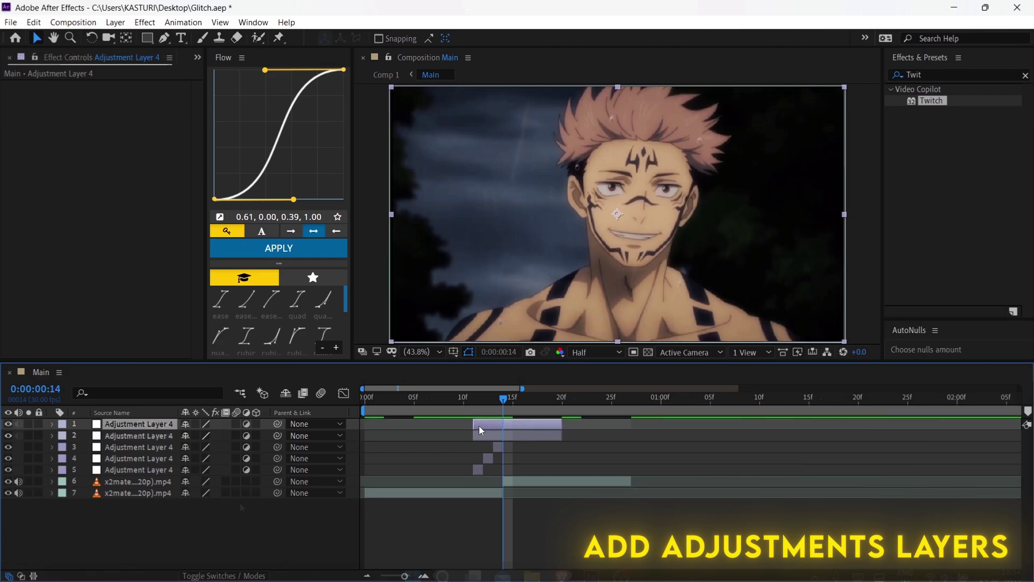
pyautogui.moveTo(473, 423); pyautogui.dragTo(464, 422)
pyautogui.moveTo(558, 425); pyautogui.dragTo(536, 421)
pyautogui.click(478, 469)
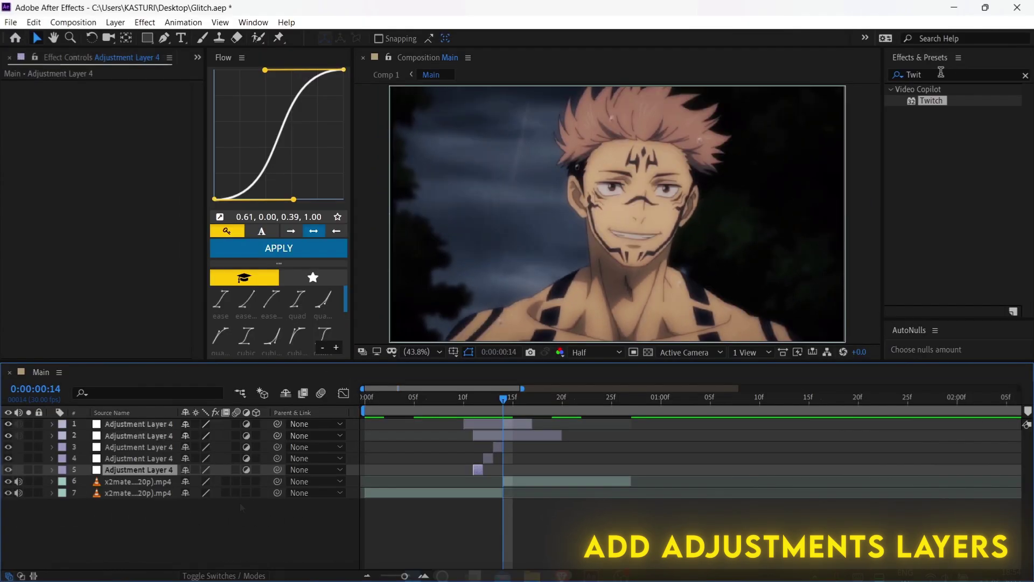
# Step: Apply Find Edges to the fifth adjustment layer with Invert turned on
pyautogui.click(941, 73)
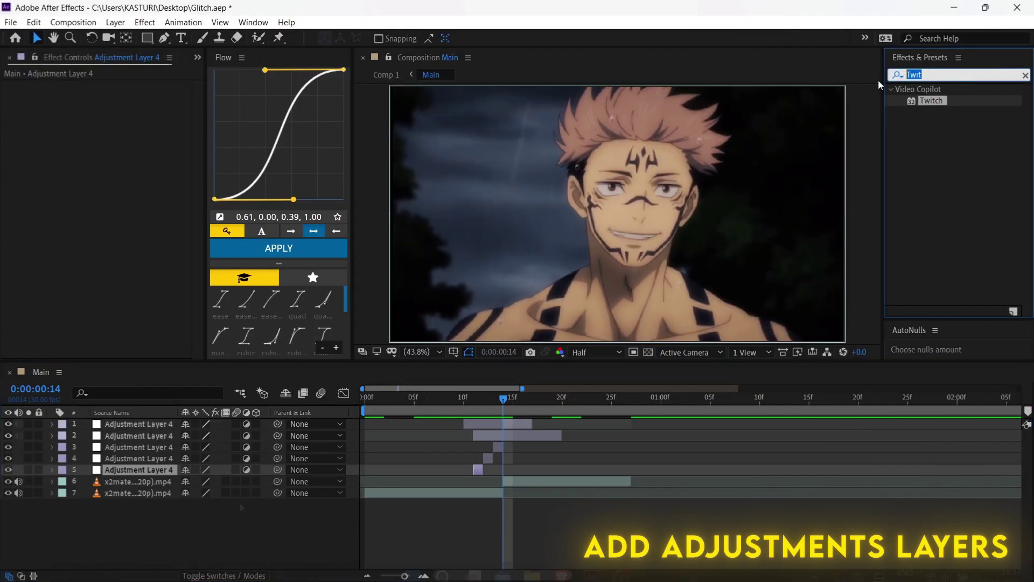
pyautogui.press('BackSpace')
pyautogui.write('Find')
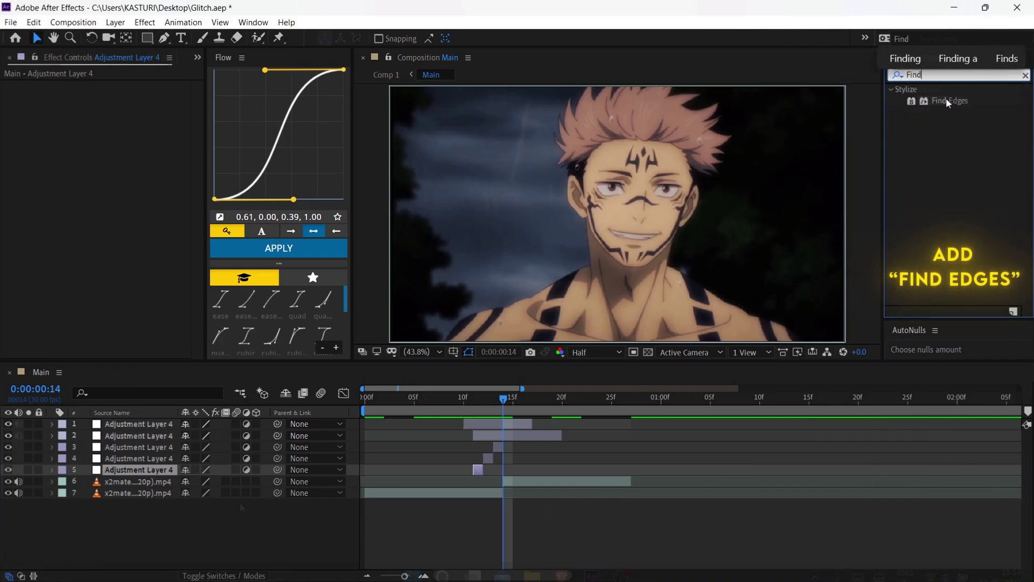
pyautogui.doubleClick(947, 100)
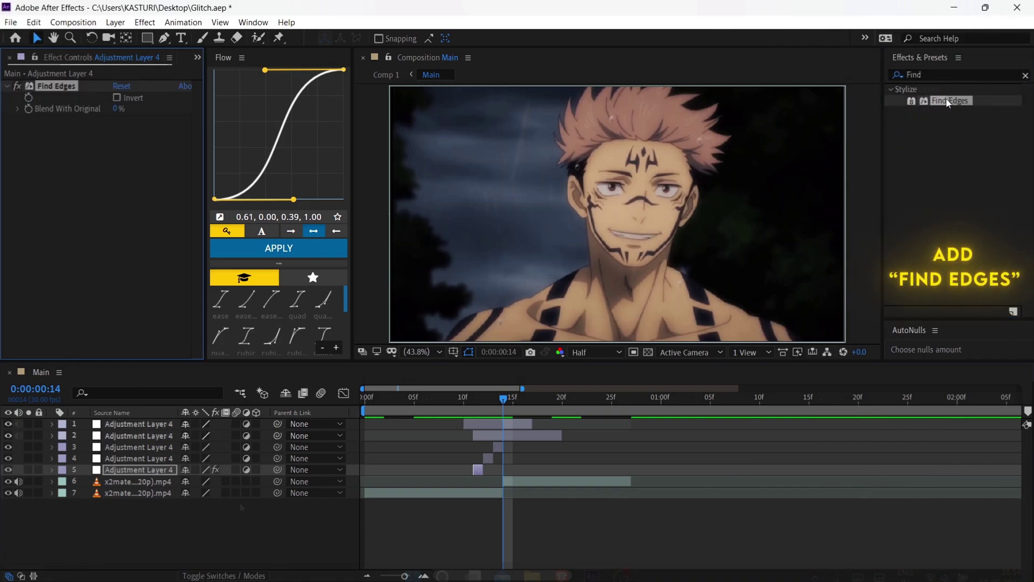
pyautogui.click(117, 97)
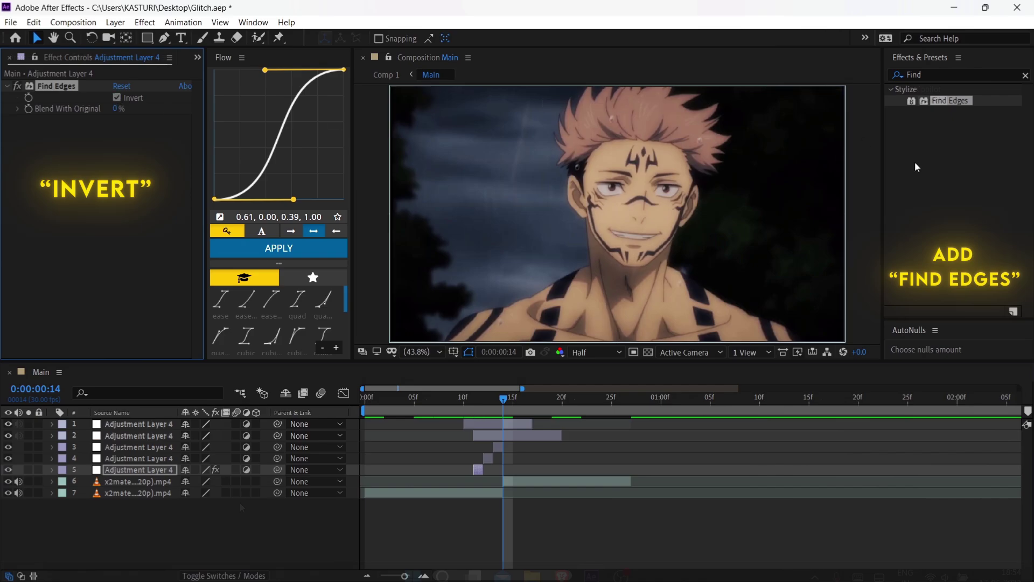
# Step: Search Effects & Presets for the Tint effect
pyautogui.click(946, 75)
pyautogui.press('BackSpace')
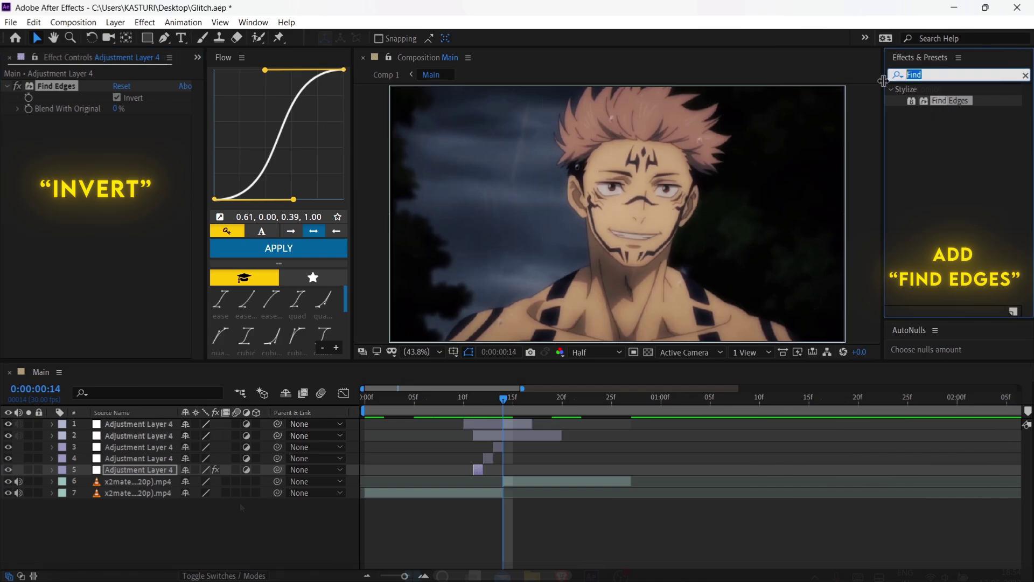
pyautogui.click(896, 75)
pyautogui.write('Tint')
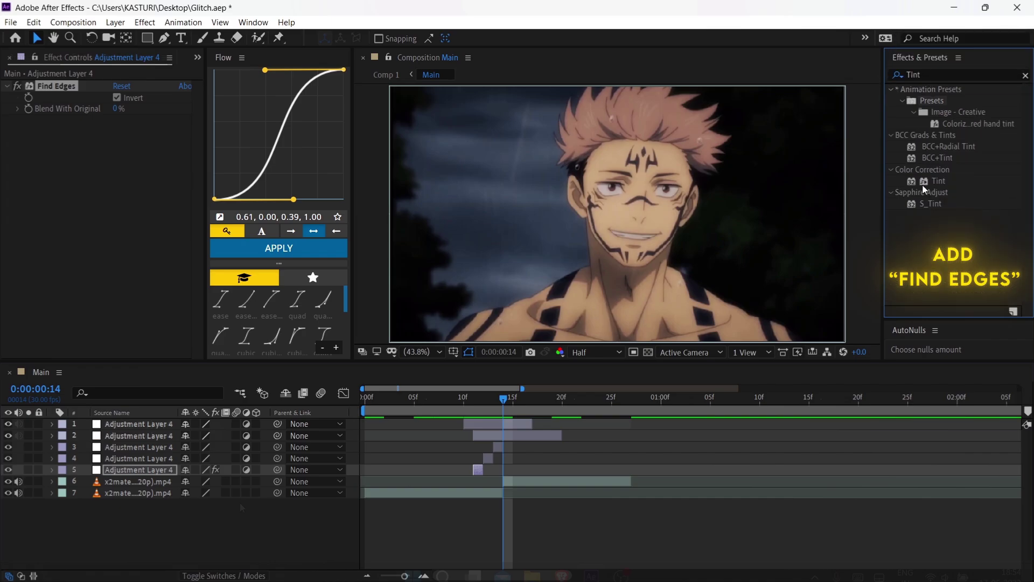
# Step: Apply Tint to the fifth adjustment layer with Map White To set to purple B600F9
pyautogui.click(943, 184)
pyautogui.doubleClick(942, 184)
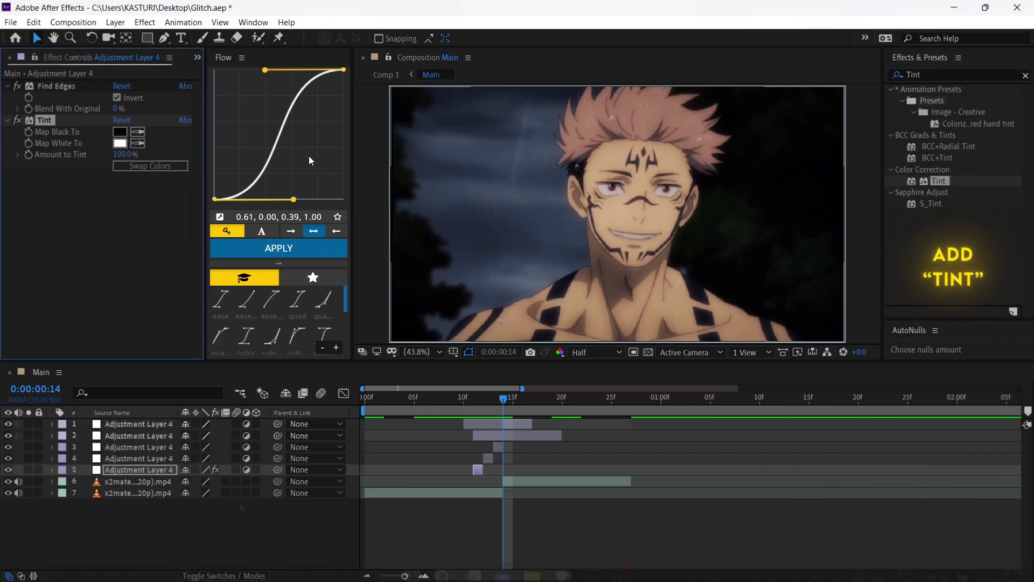
pyautogui.click(120, 143)
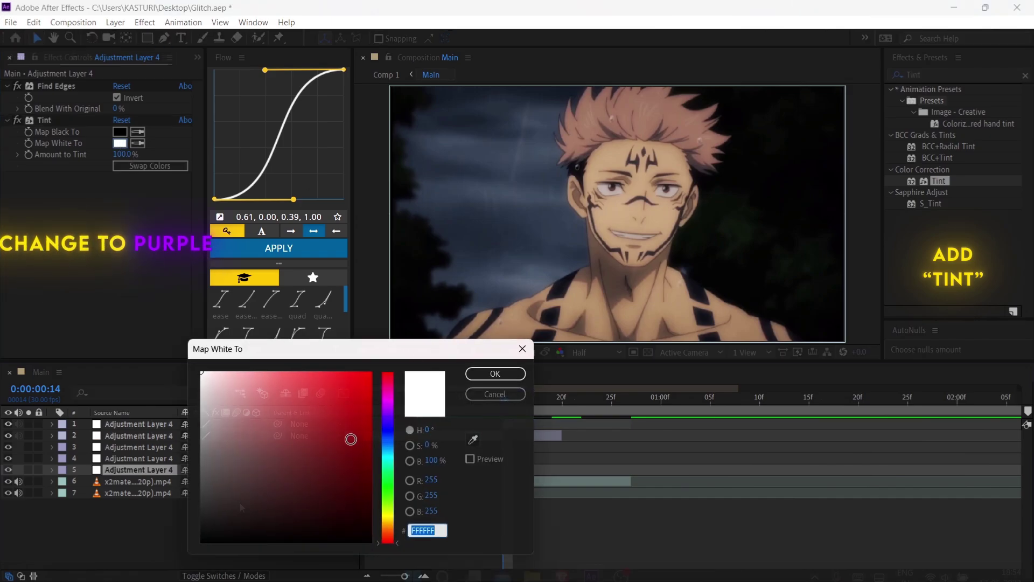
pyautogui.moveTo(389, 418); pyautogui.dragTo(390, 413)
pyautogui.click(371, 375)
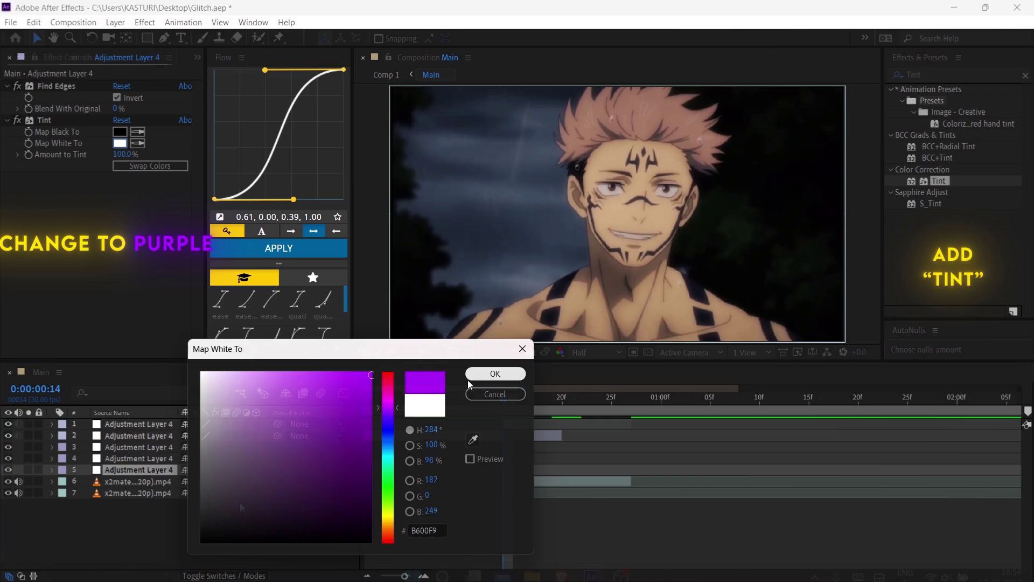
pyautogui.click(483, 376)
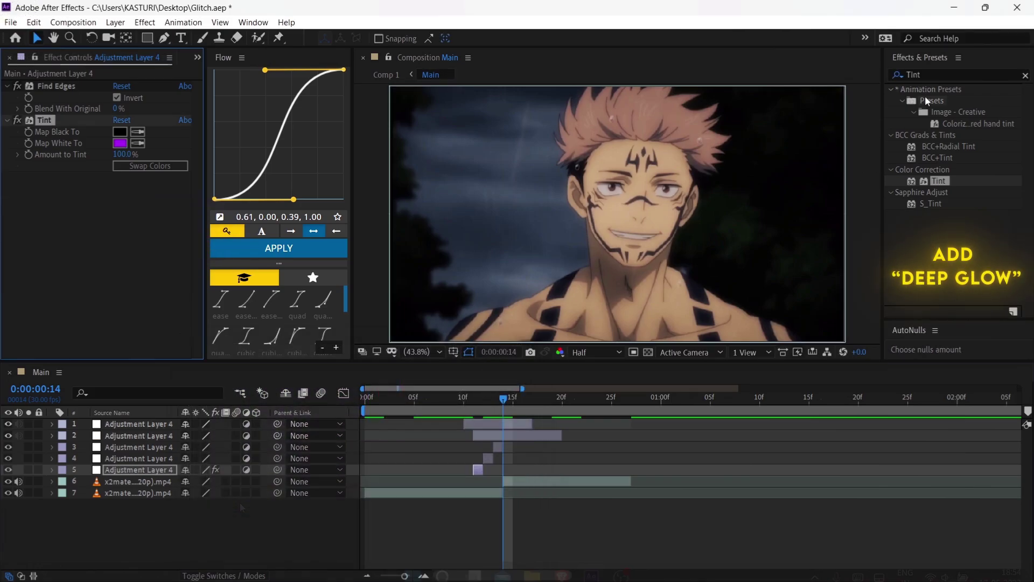
# Step: Apply Deep Glow to the bottom adjustment layer with Radius 300, then edit Exposure
pyautogui.click(927, 75)
pyautogui.press('BackSpace')
pyautogui.click(888, 78)
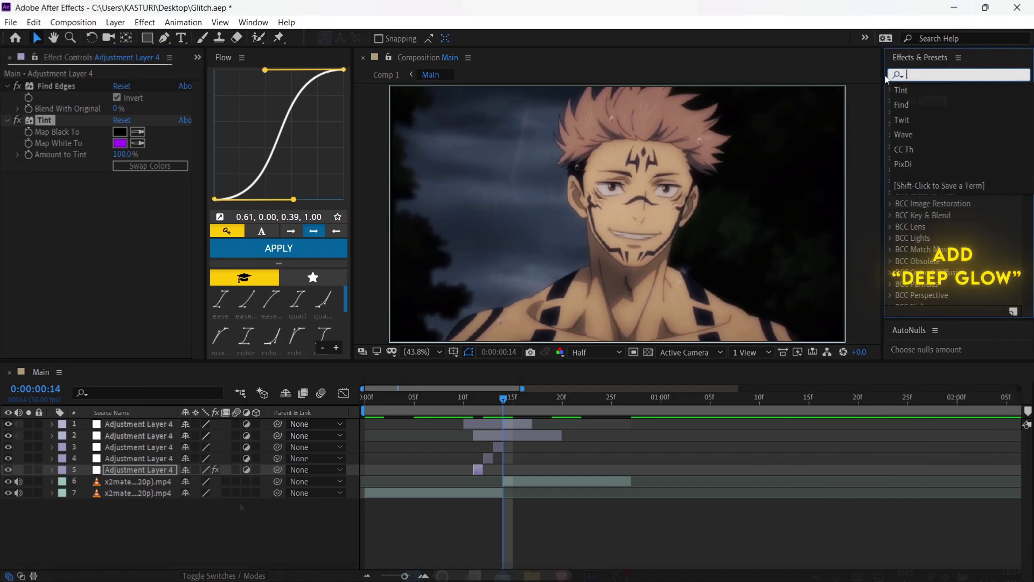
pyautogui.write('Deep')
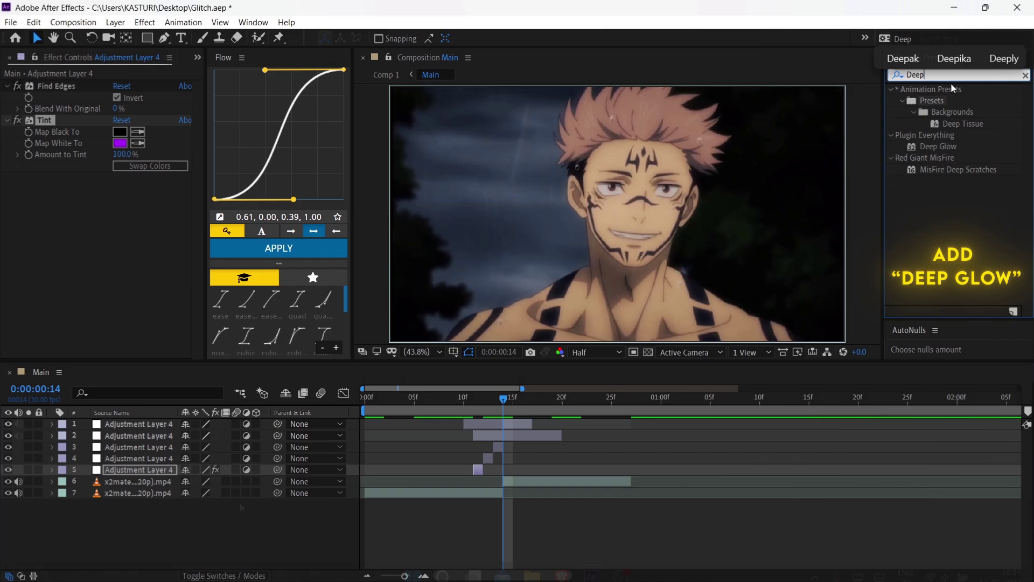
pyautogui.doubleClick(936, 145)
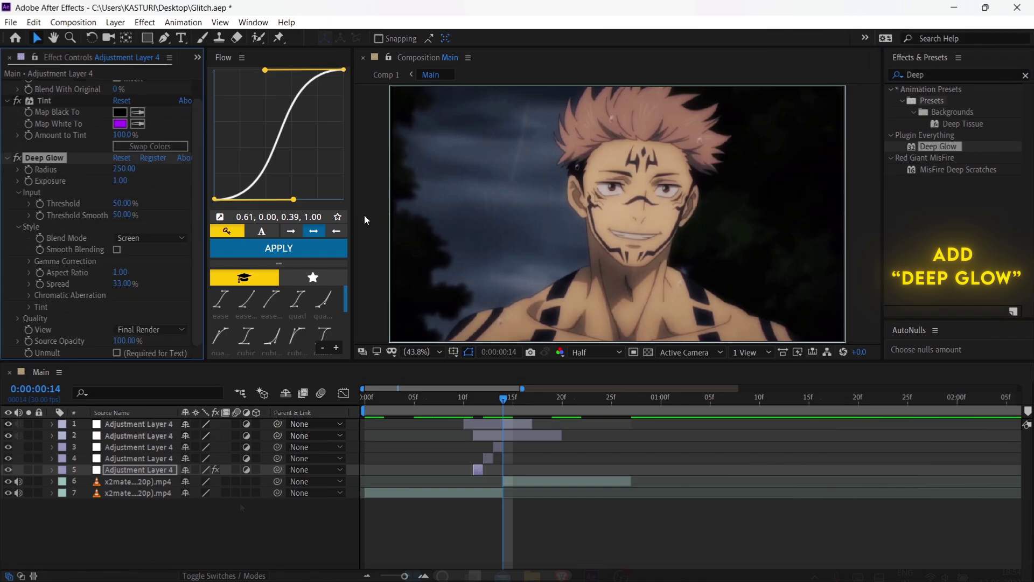
pyautogui.click(123, 172)
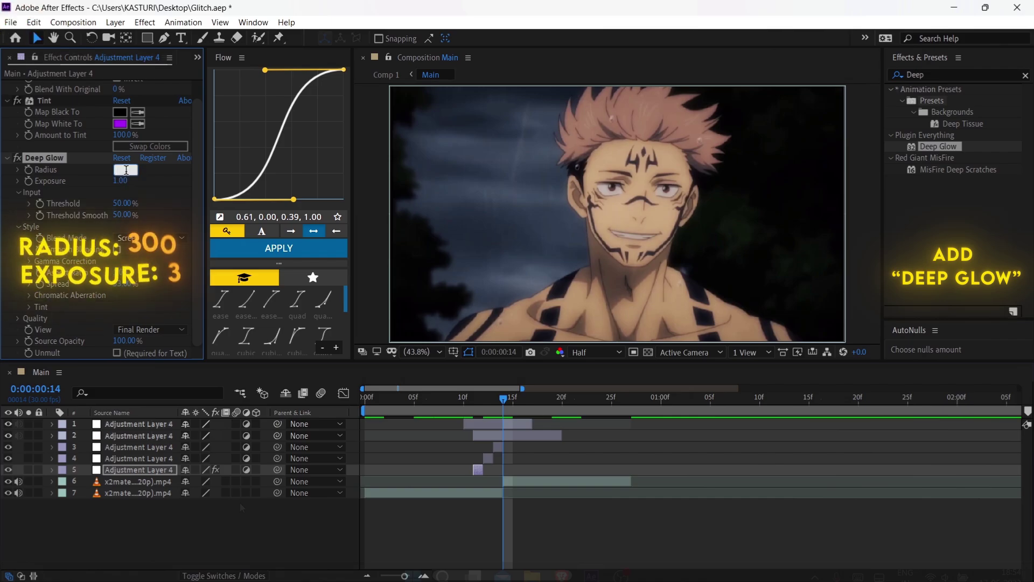
pyautogui.write('300')
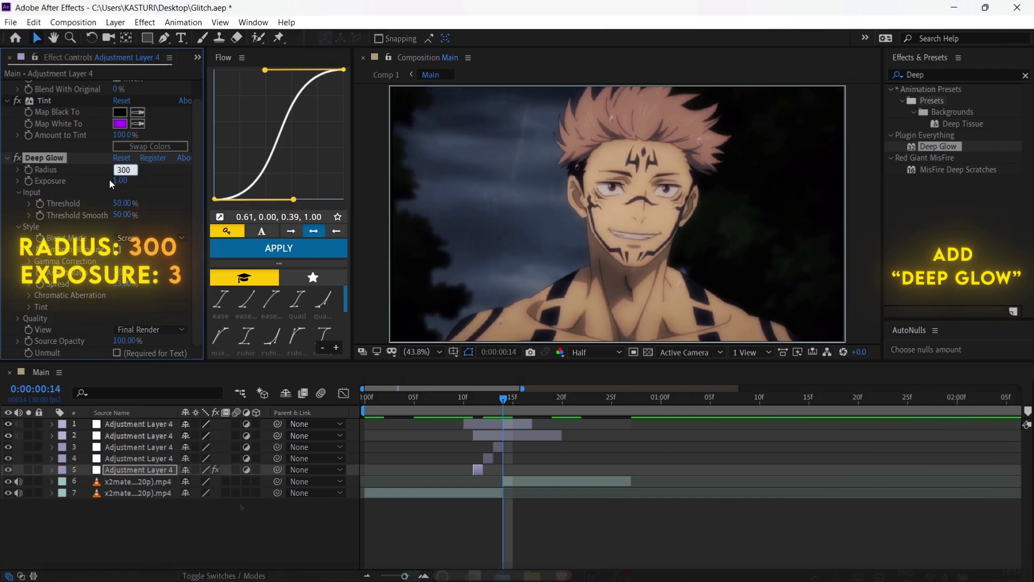
pyautogui.click(119, 182)
pyautogui.write('3')
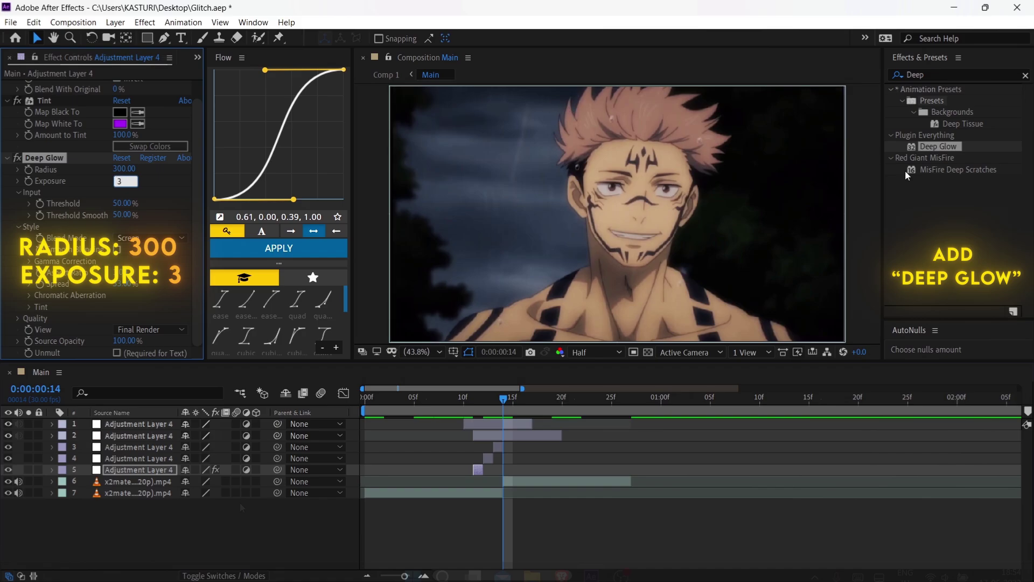
# Step: Set Exposure to 3, then paste Find Edges, Tint and Deep Glow onto layer 3
pyautogui.click(1025, 76)
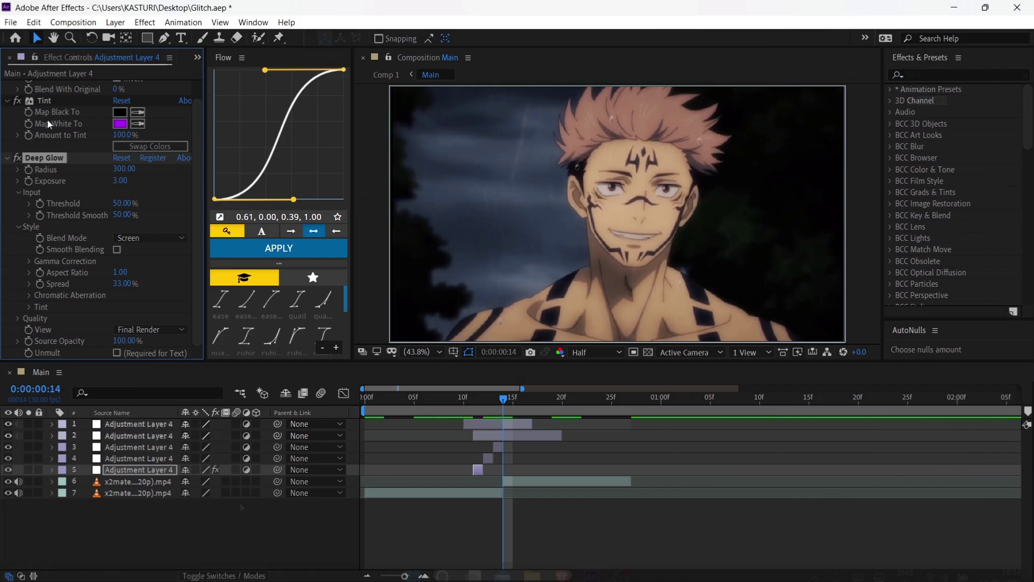
pyautogui.scroll(1, 48, 121)
pyautogui.click(52, 87)
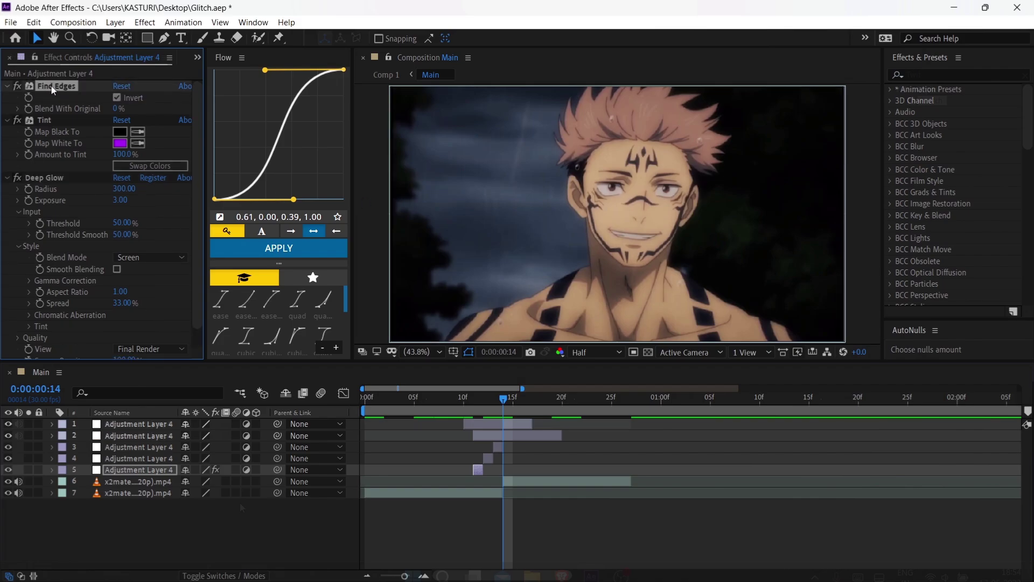
pyautogui.keyDown('shift'); pyautogui.click(53, 173); pyautogui.keyUp('shift')
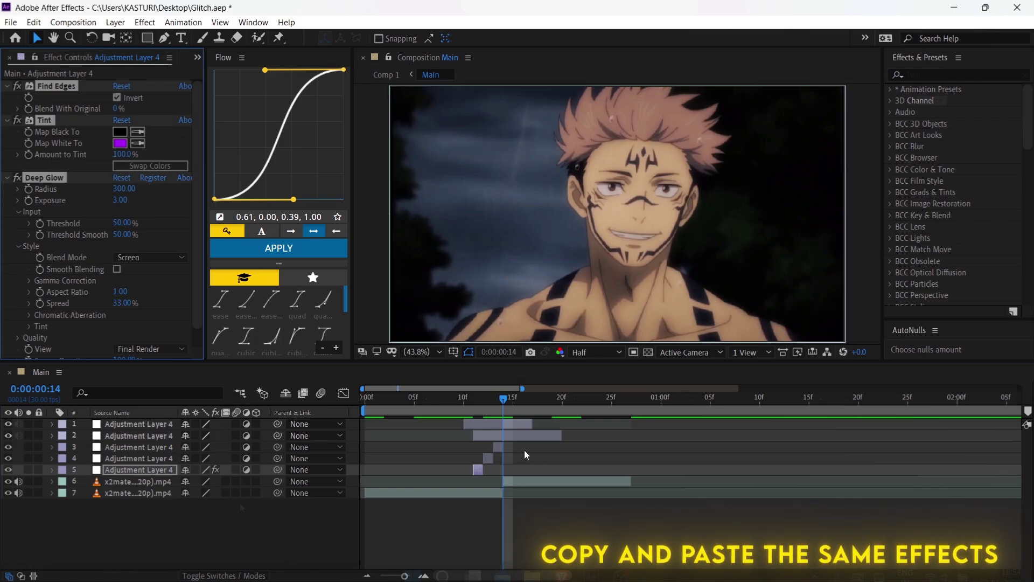
pyautogui.click(499, 448)
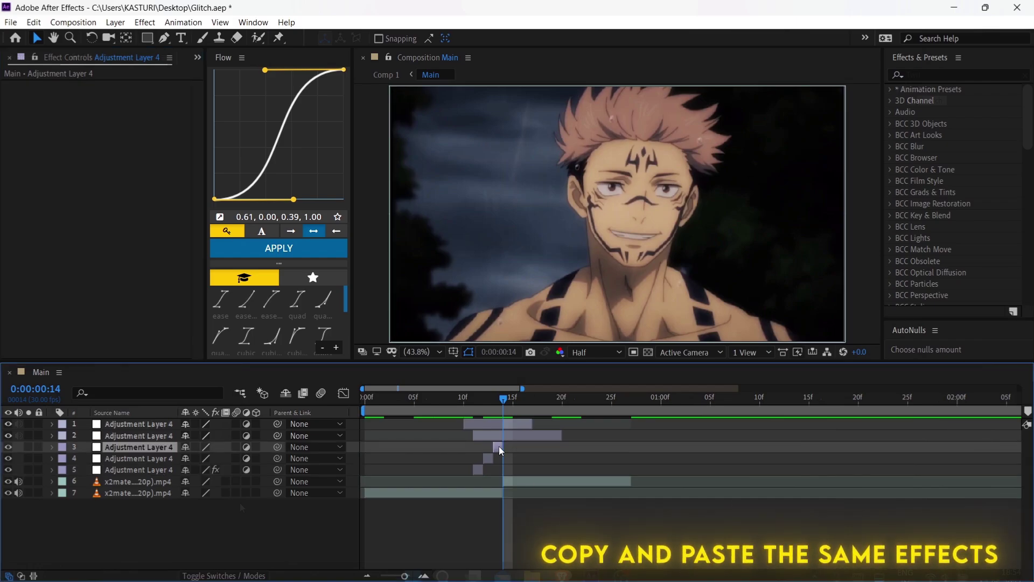
pyautogui.hotkey('ctrl', 'v')
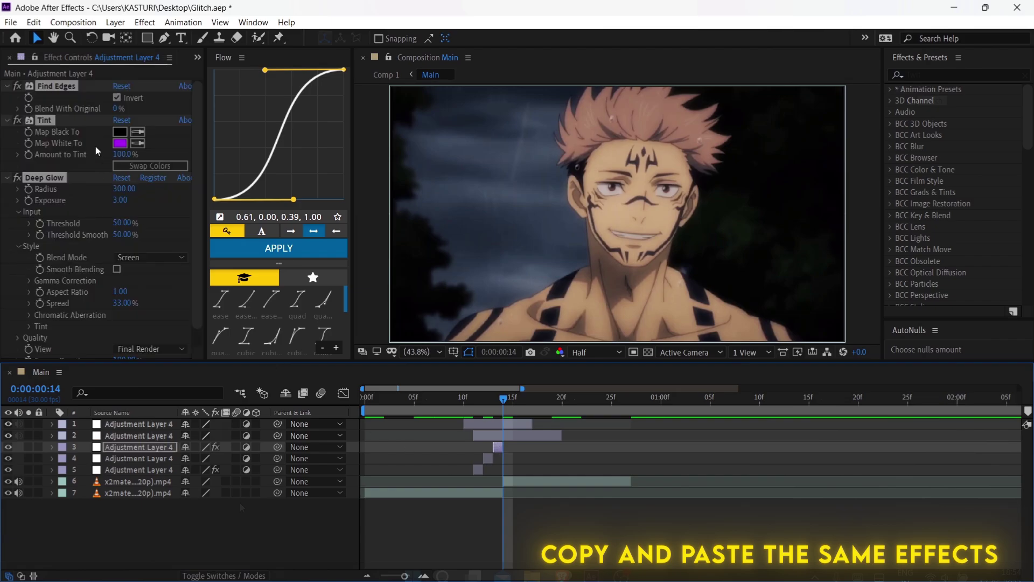
# Step: Change layer 3's Tint Map White To colour to red
pyautogui.click(121, 143)
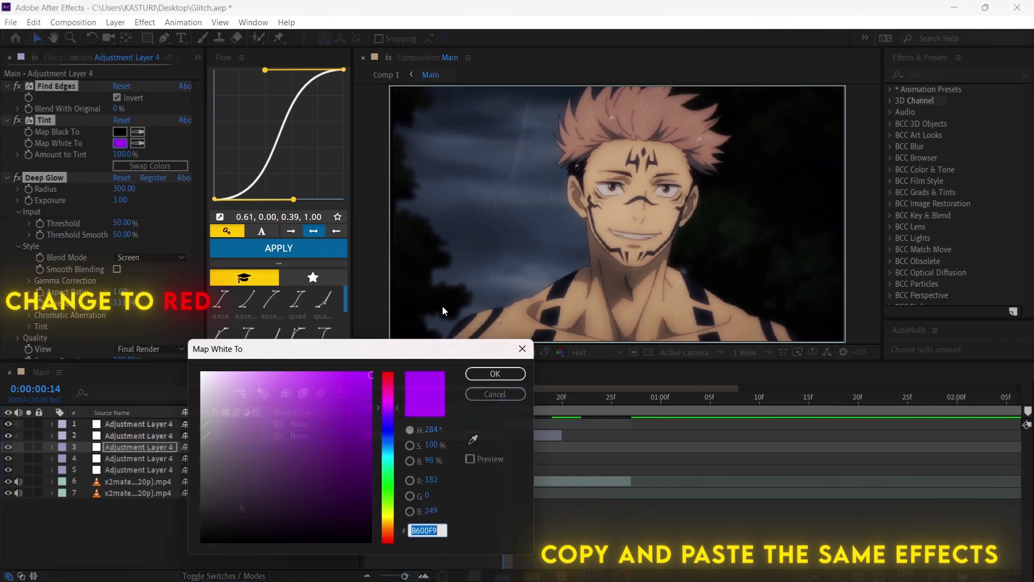
pyautogui.moveTo(388, 401); pyautogui.dragTo(389, 356)
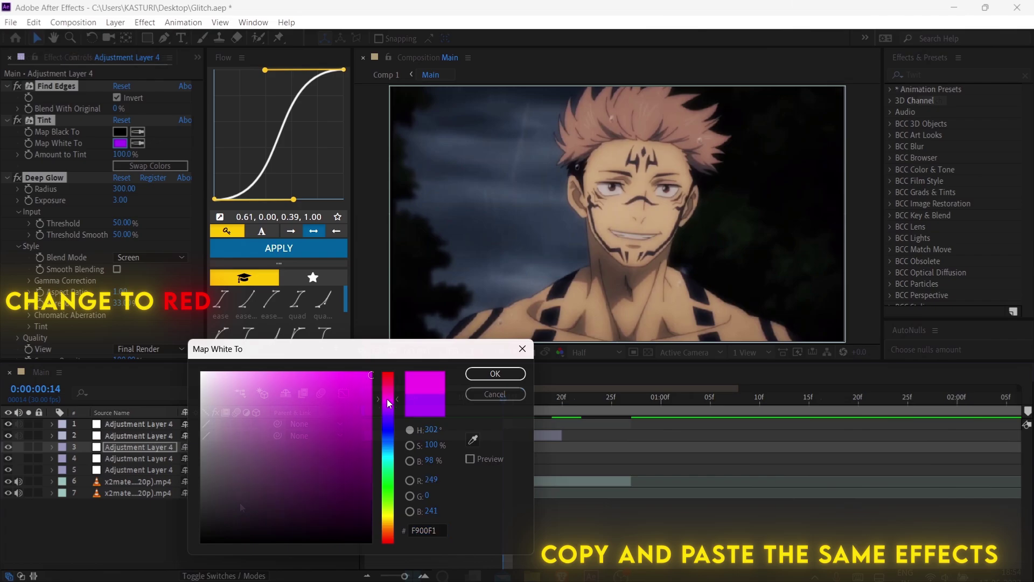
pyautogui.click(495, 374)
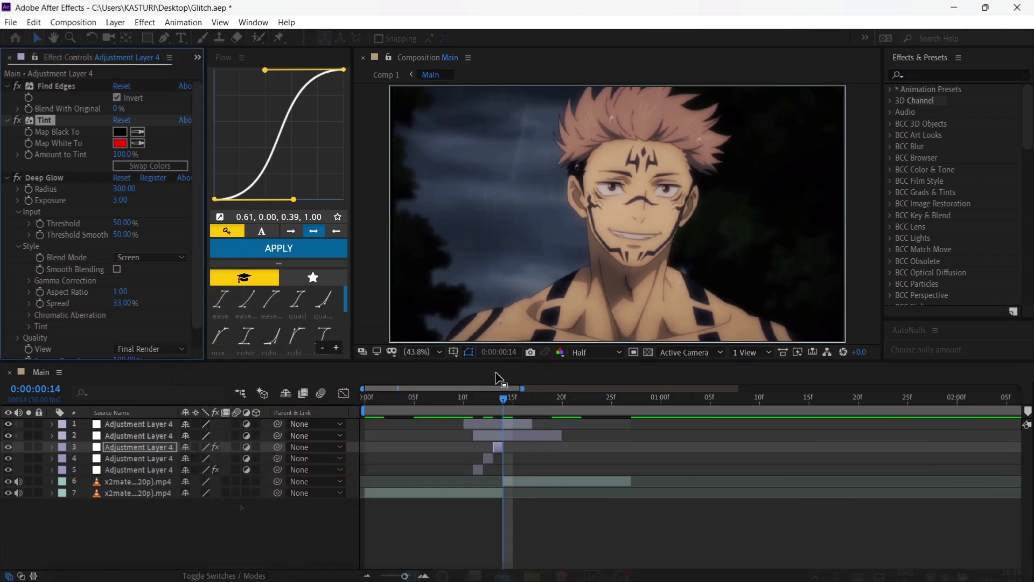
# Step: Apply PixDither to the fourth adjustment layer with the Cluster Dot 8x8 pattern
pyautogui.click(425, 575)
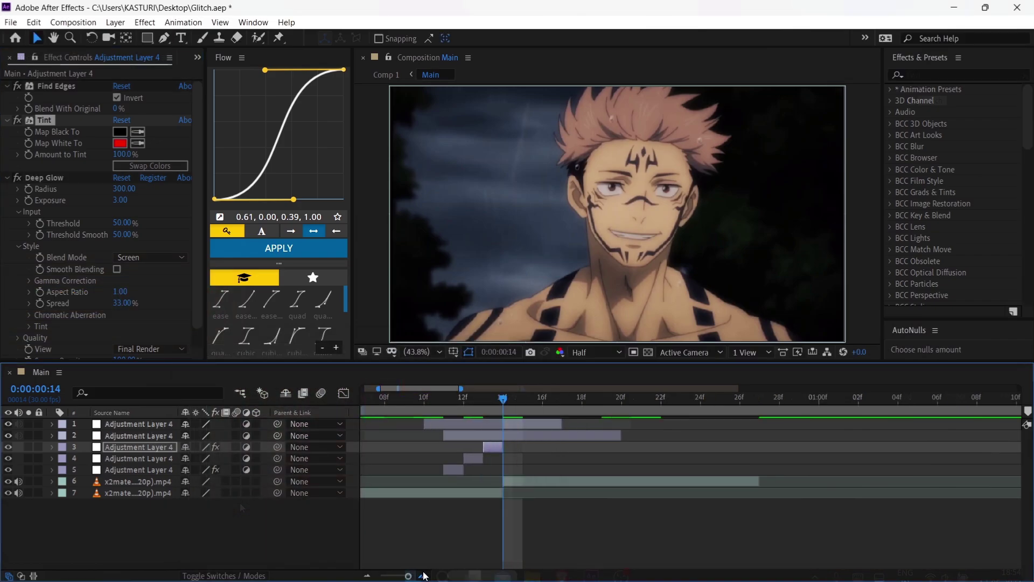
pyautogui.click(424, 575)
pyautogui.press('=')
pyautogui.hscroll(-1, 490, 495)
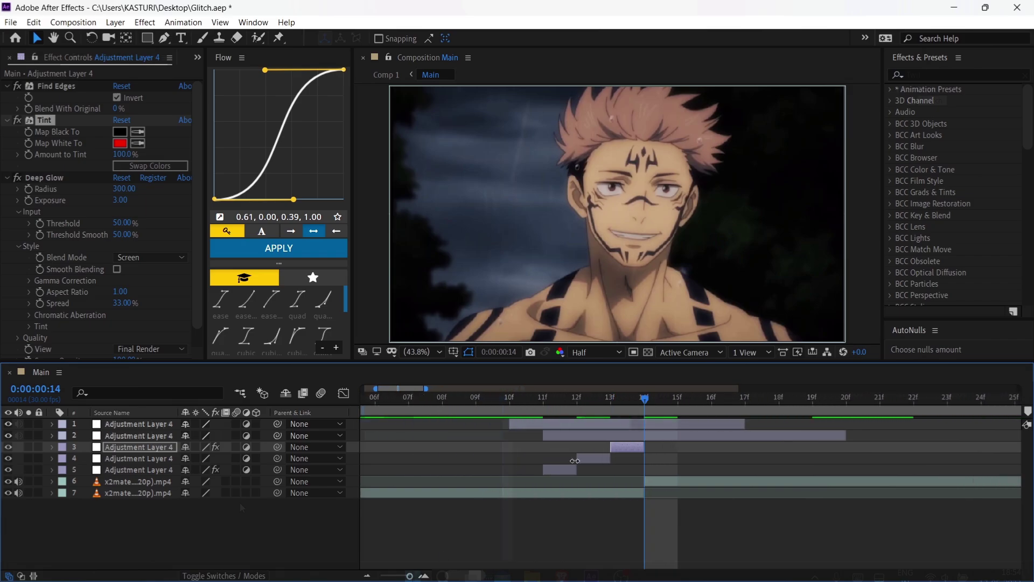
pyautogui.click(588, 456)
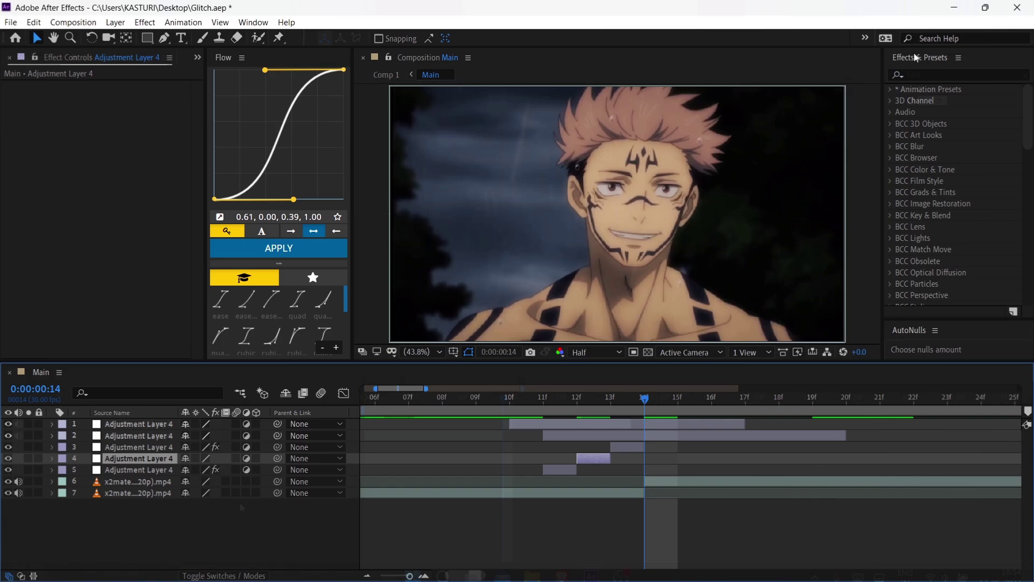
pyautogui.click(920, 68)
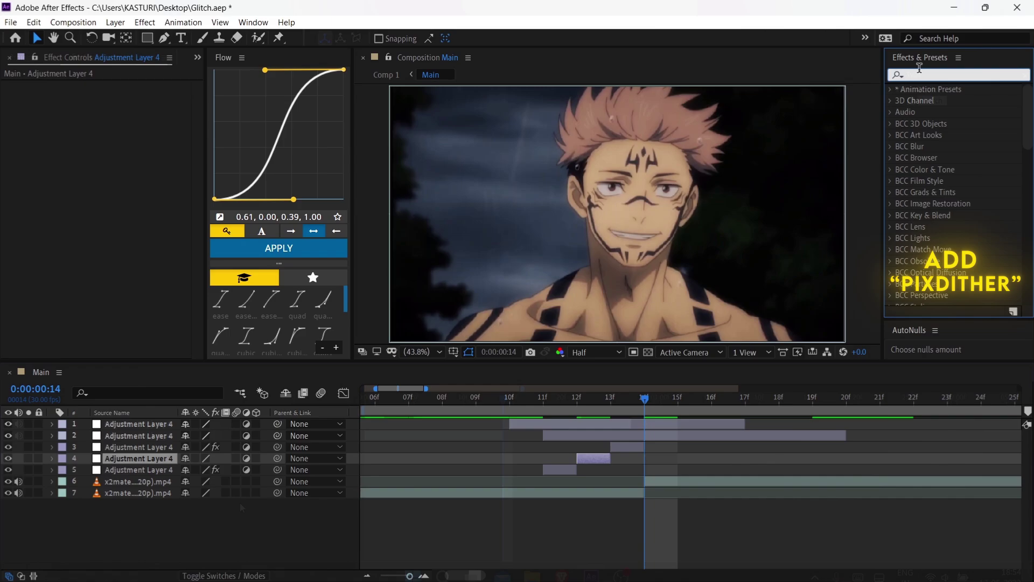
pyautogui.write('Pix')
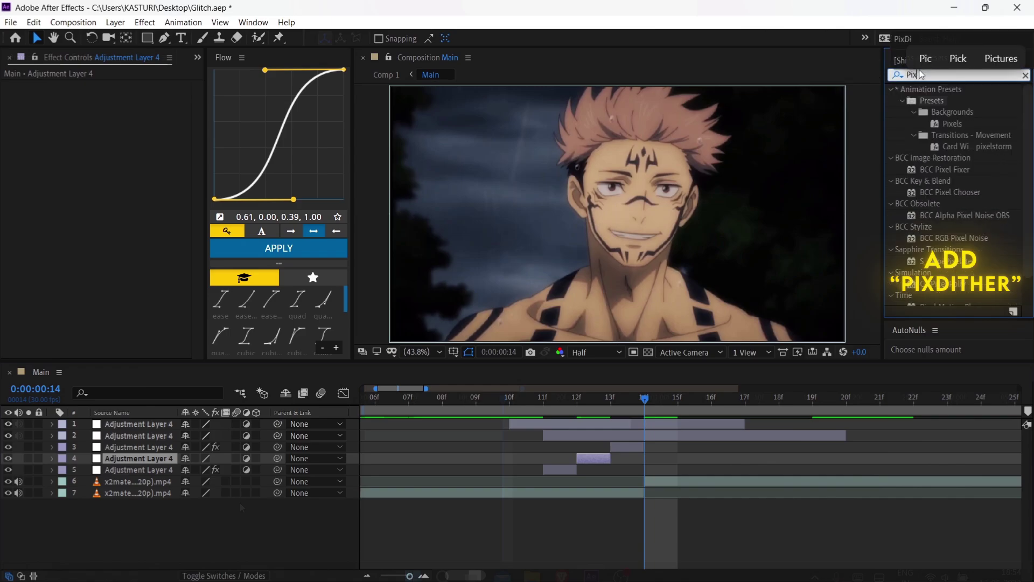
pyautogui.write('Di')
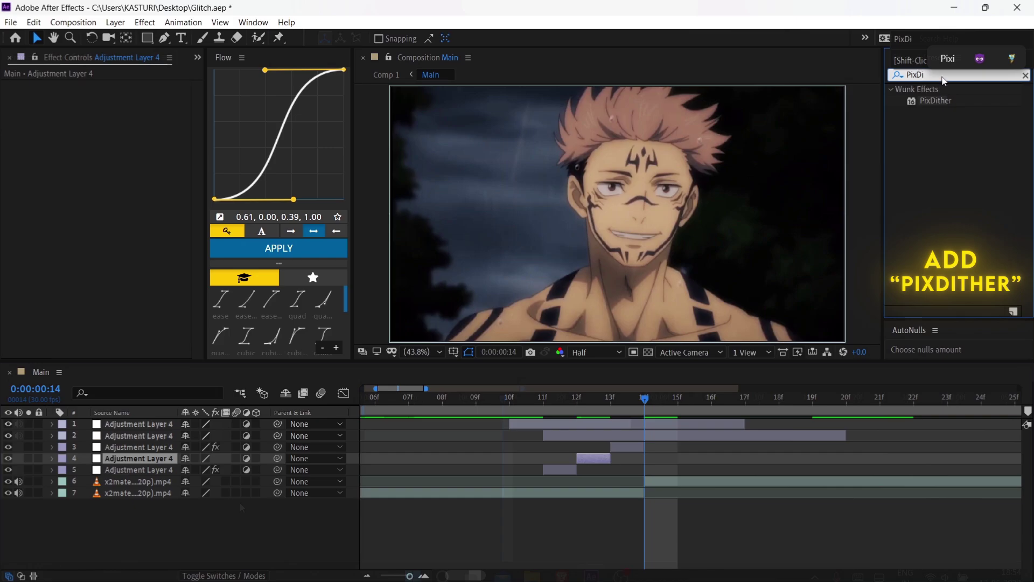
pyautogui.doubleClick(935, 101)
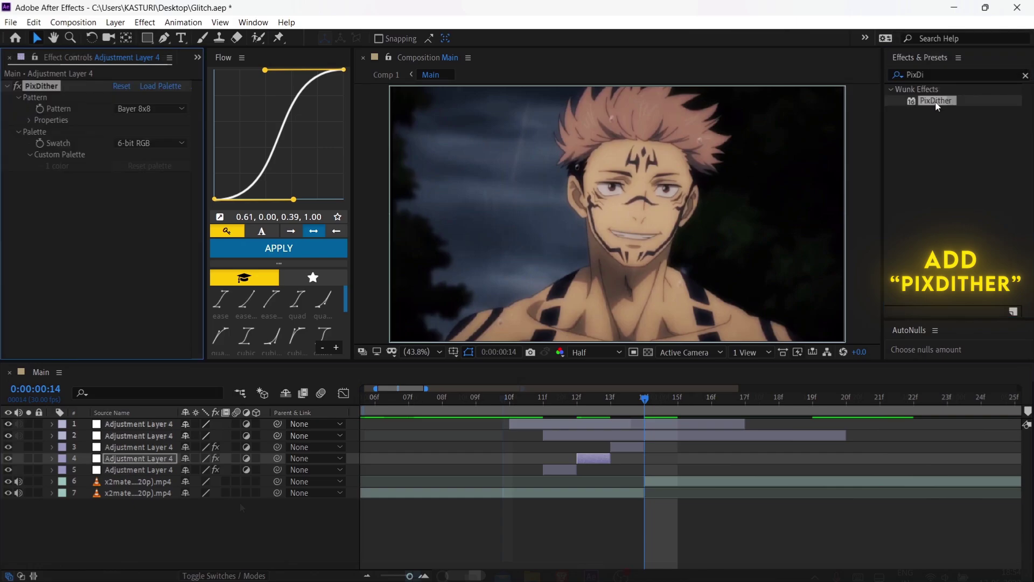
pyautogui.click(167, 109)
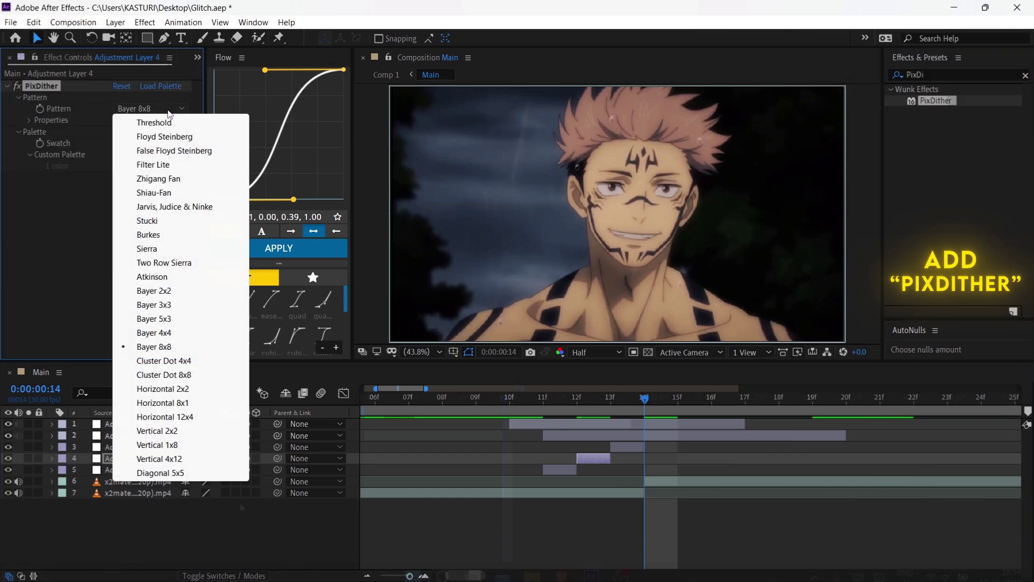
pyautogui.click(191, 375)
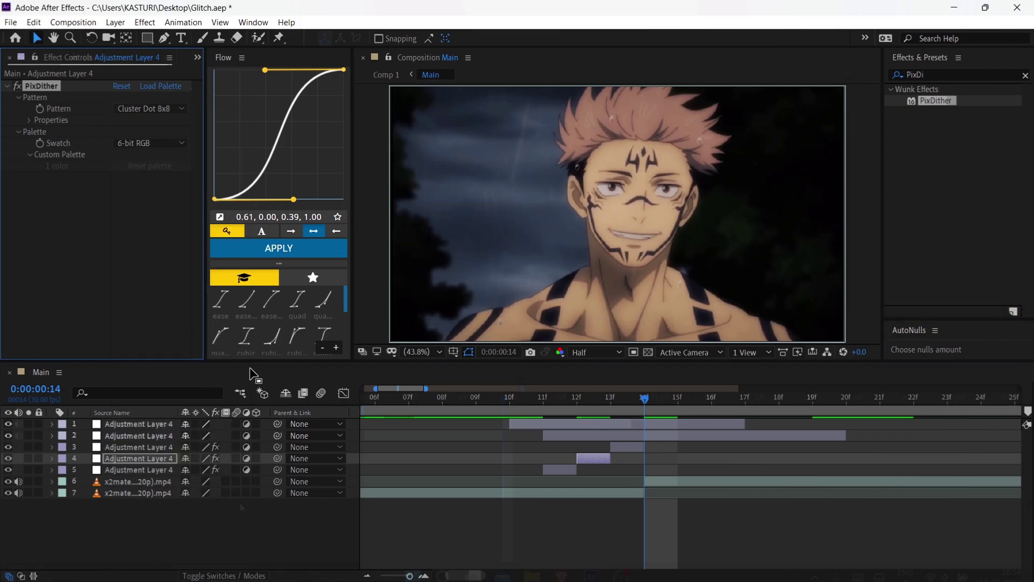
pyautogui.click(936, 74)
# Step: Add CC Threshold to the fourth adjustment layer with Threshold 130
pyautogui.hotkey('ctrl', 'a')
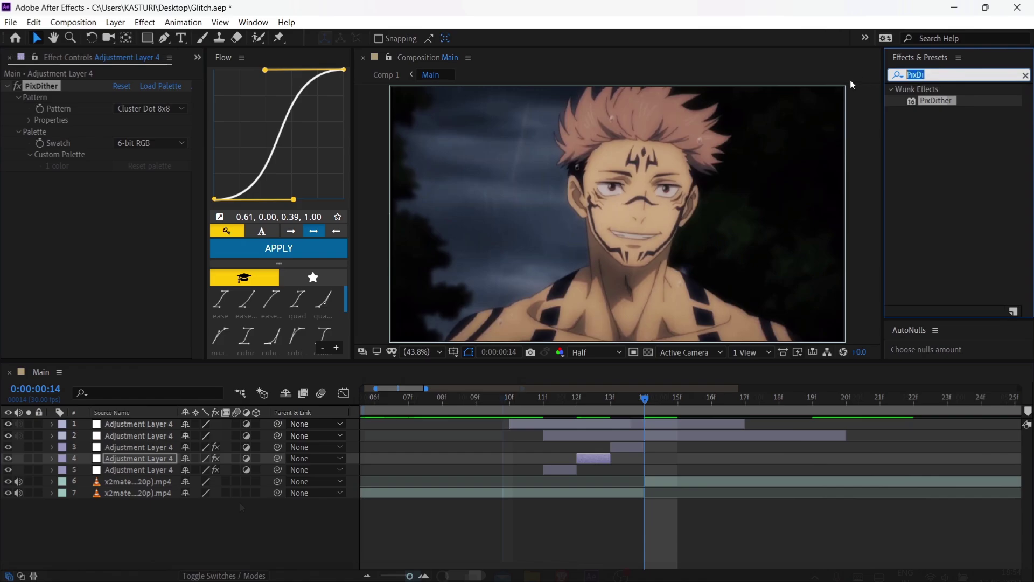
pyautogui.press('BackSpace')
pyautogui.write('CC')
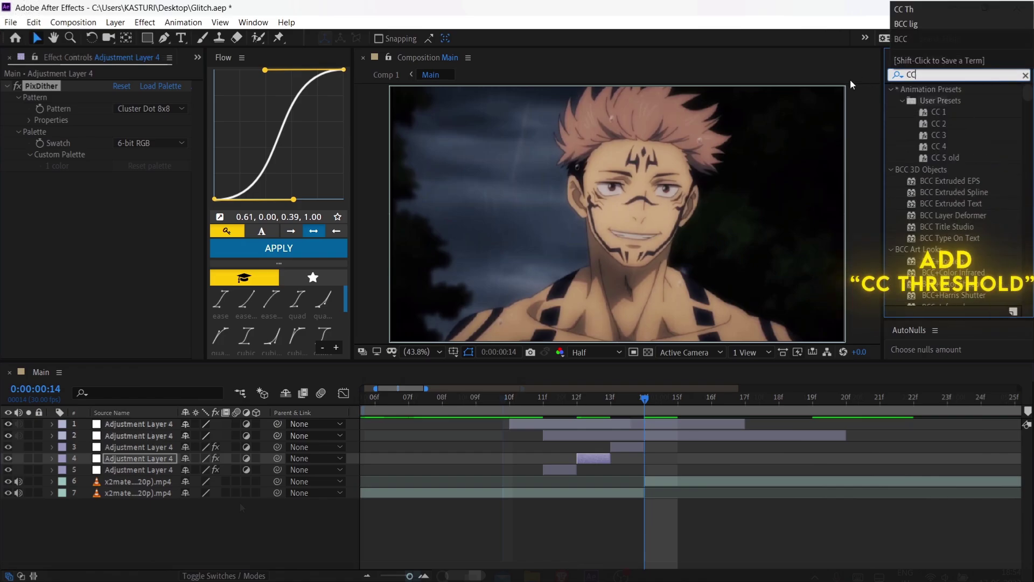
pyautogui.write(' Thhr')
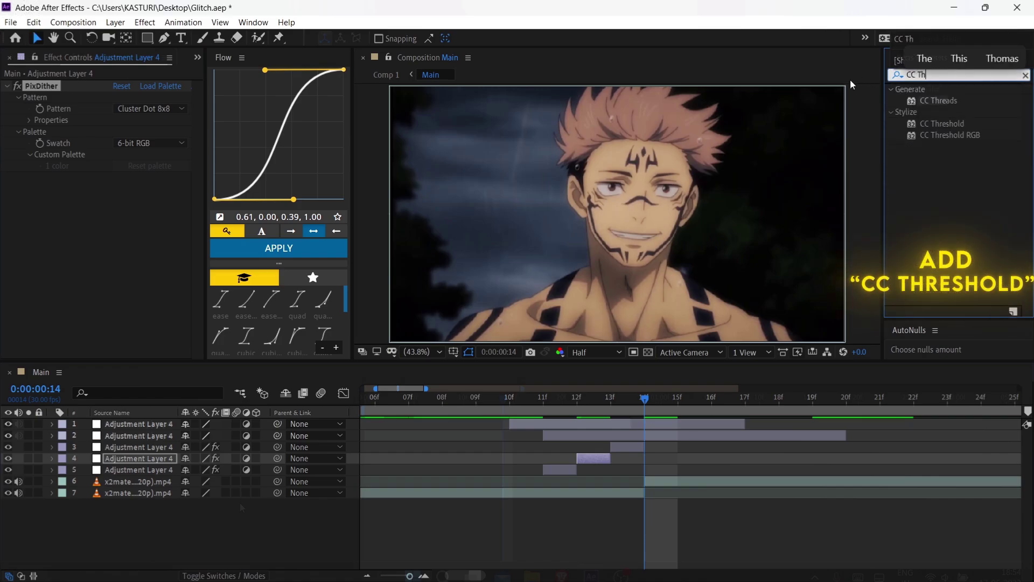
pyautogui.doubleClick(933, 121)
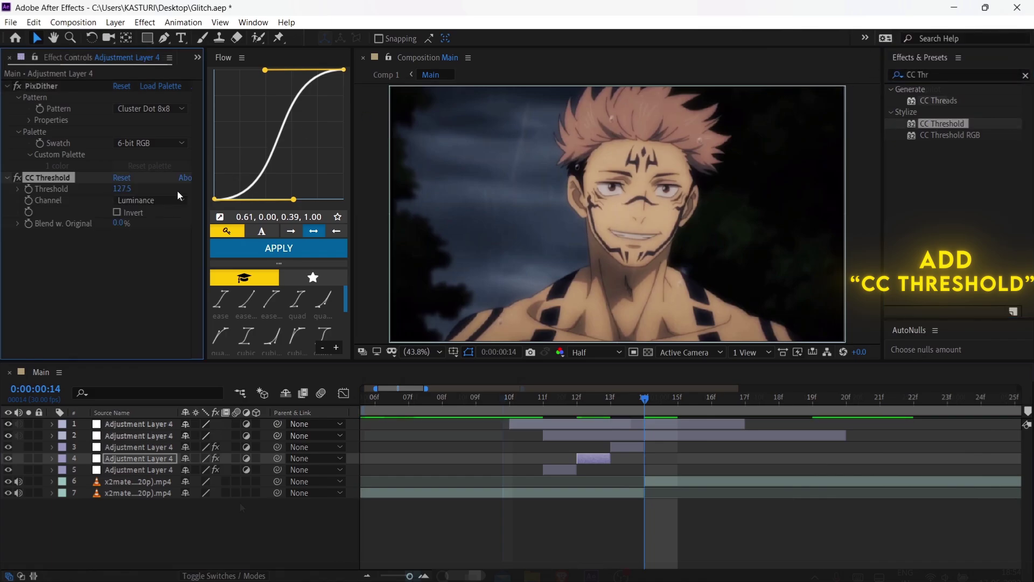
pyautogui.click(122, 190)
pyautogui.write('130')
pyautogui.press('Return')
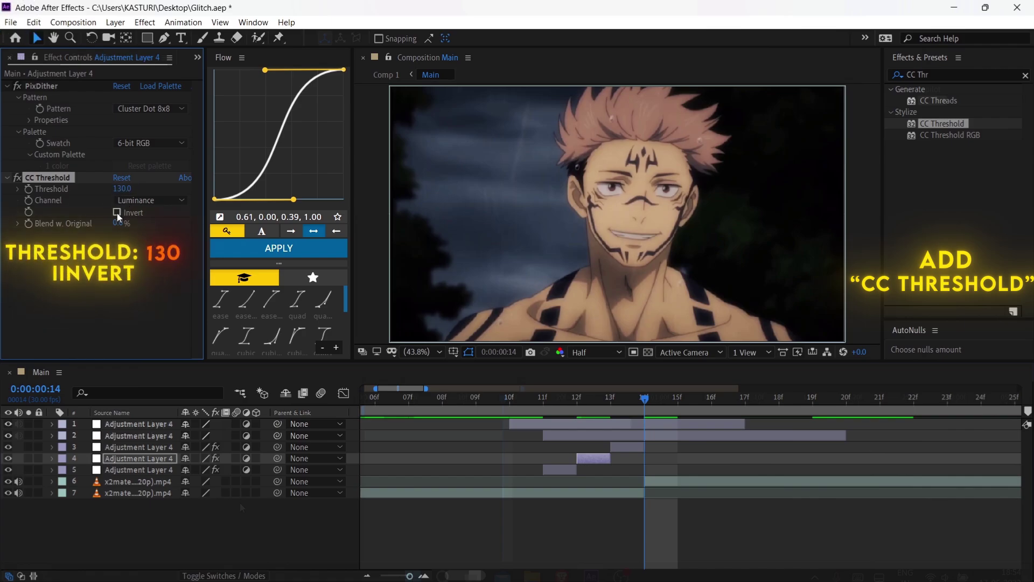
# Step: Turn on CC Threshold's Invert, then select the second adjustment layer at frame 12
pyautogui.click(117, 212)
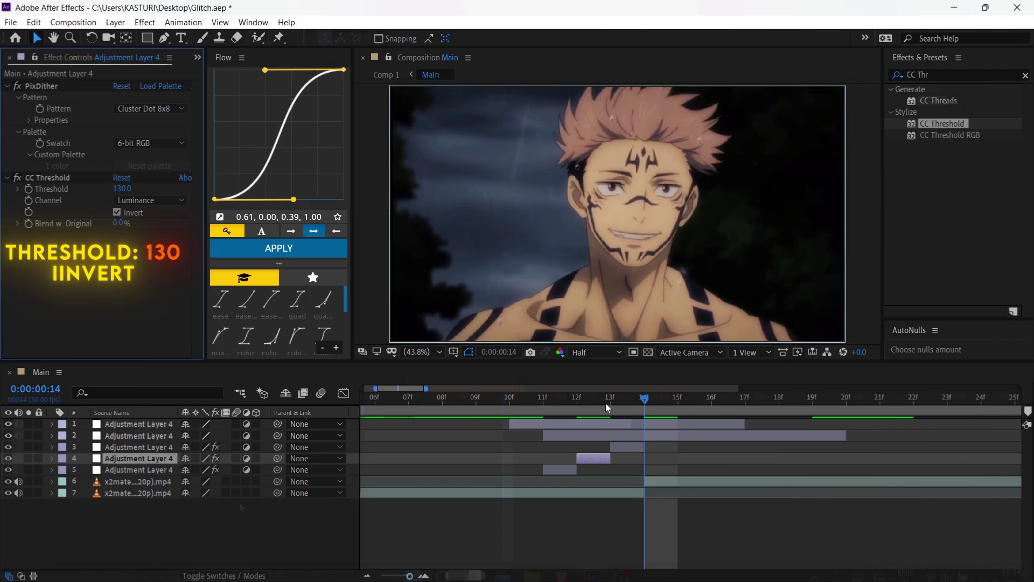
pyautogui.click(589, 404)
pyautogui.click(609, 437)
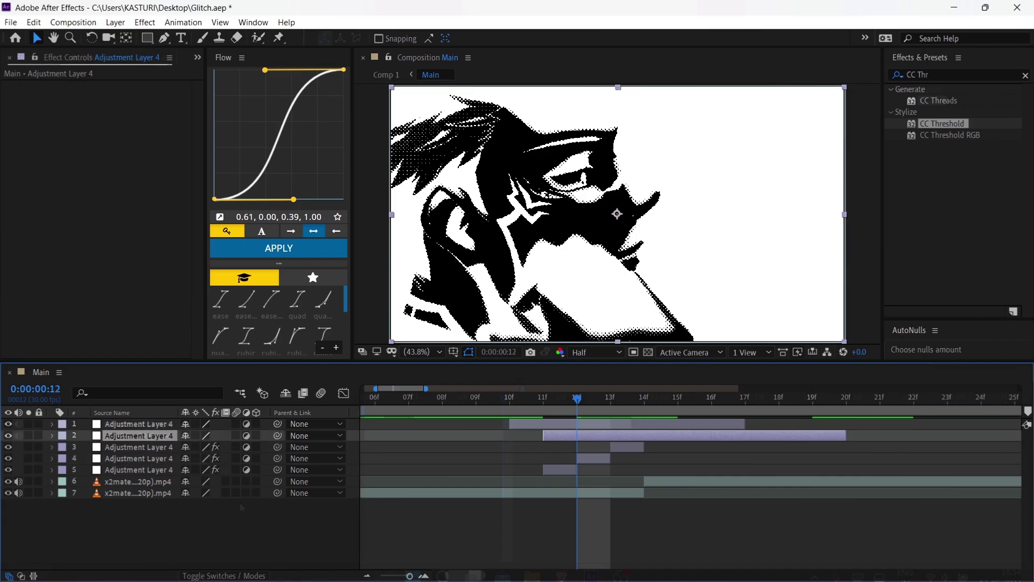
# Step: Apply Wave Warp to the second adjustment layer and keyframe Wave Height at frame 11
pyautogui.click(1025, 75)
pyautogui.click(962, 74)
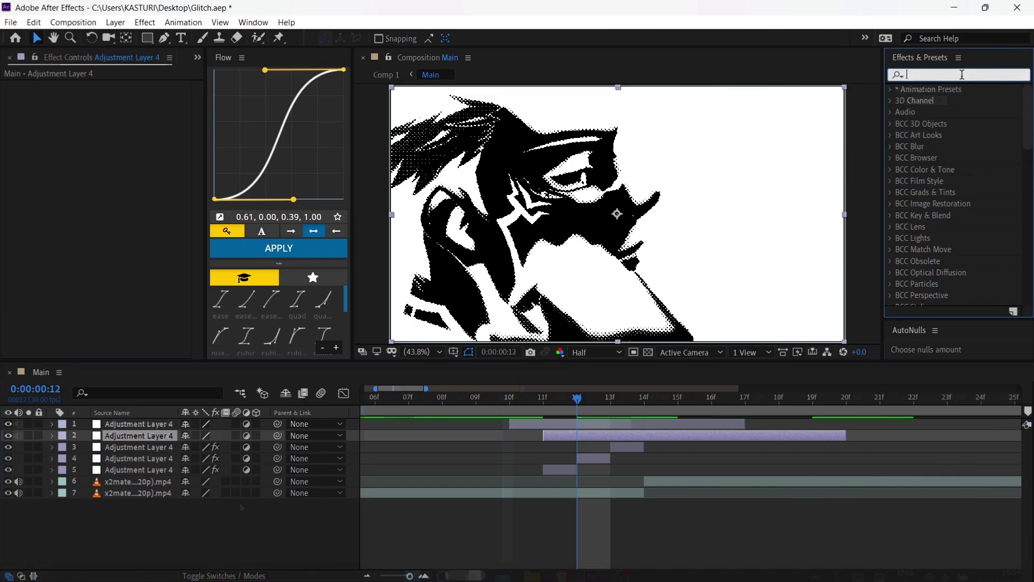
pyautogui.write('Wav')
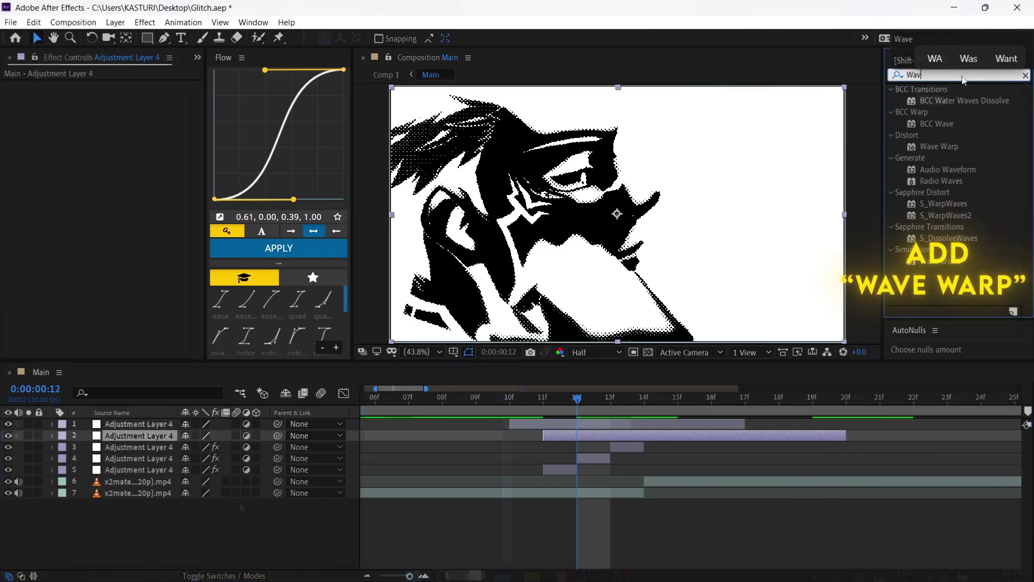
pyautogui.write('e')
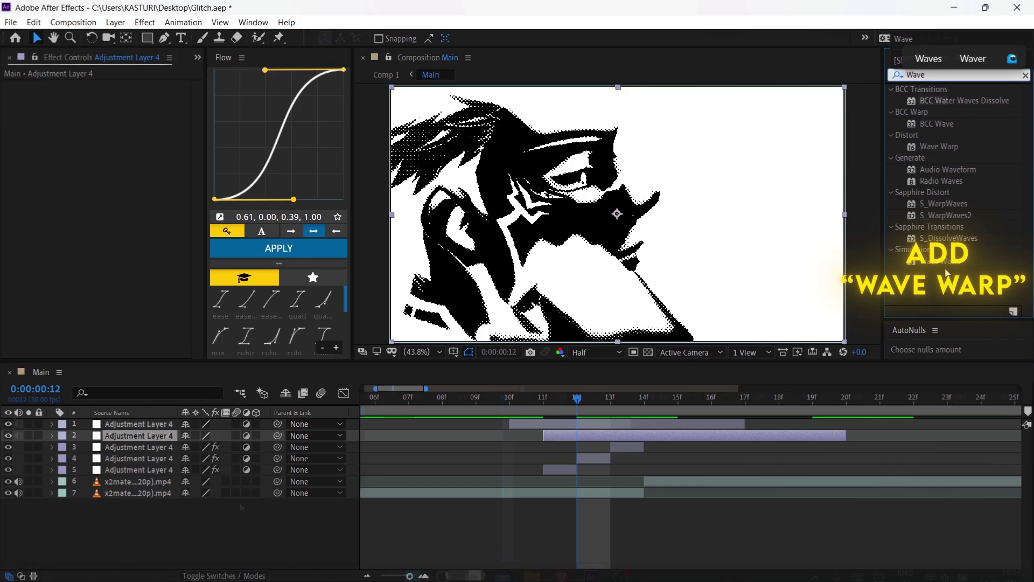
pyautogui.doubleClick(944, 145)
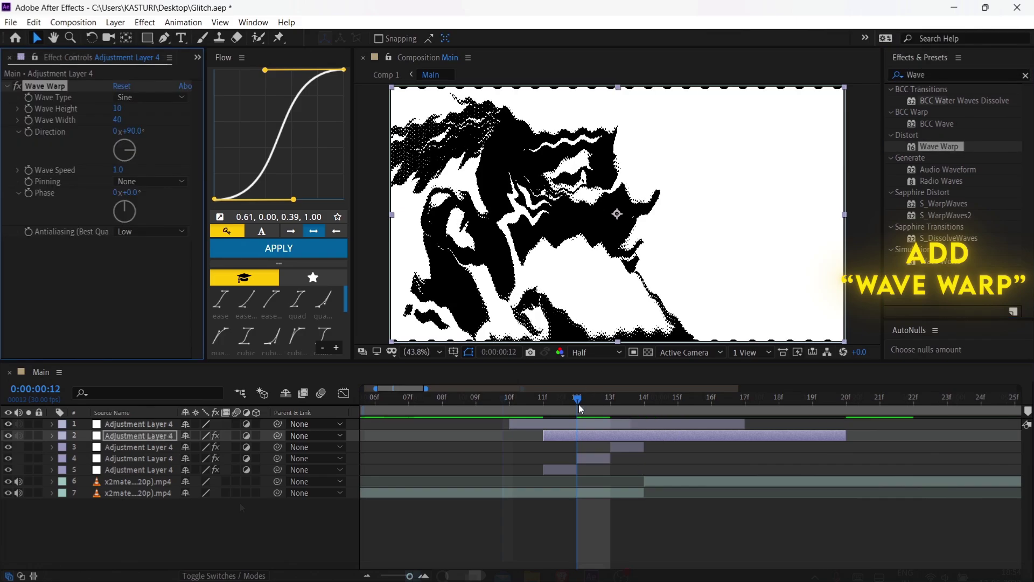
pyautogui.moveTo(578, 404); pyautogui.dragTo(547, 408)
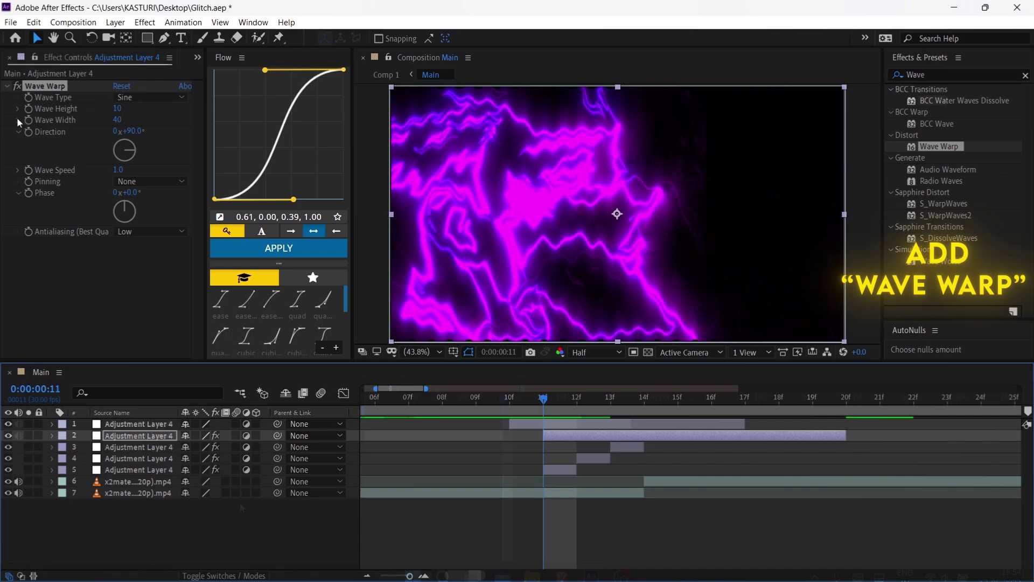
pyautogui.click(30, 114)
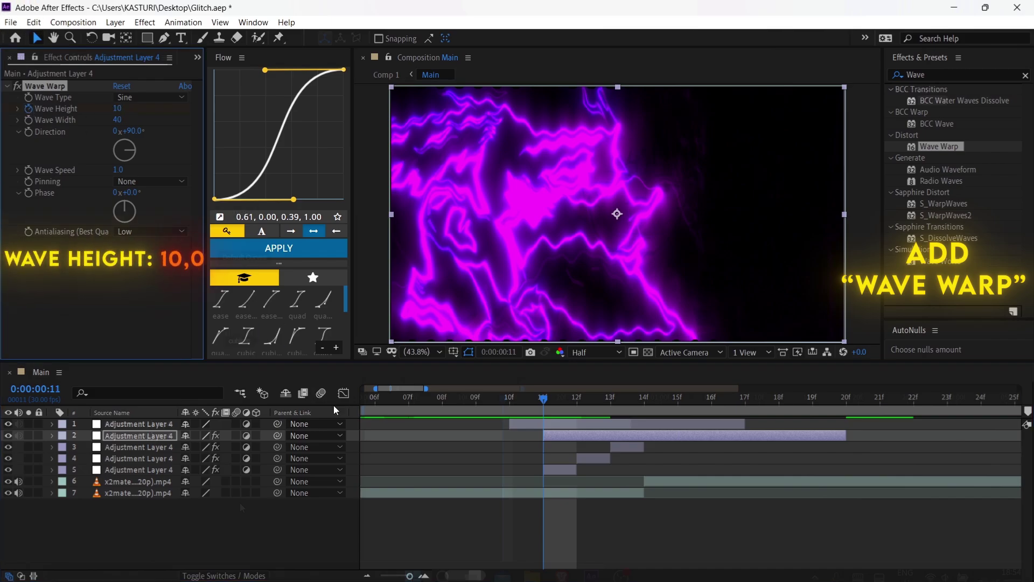
pyautogui.press('u')
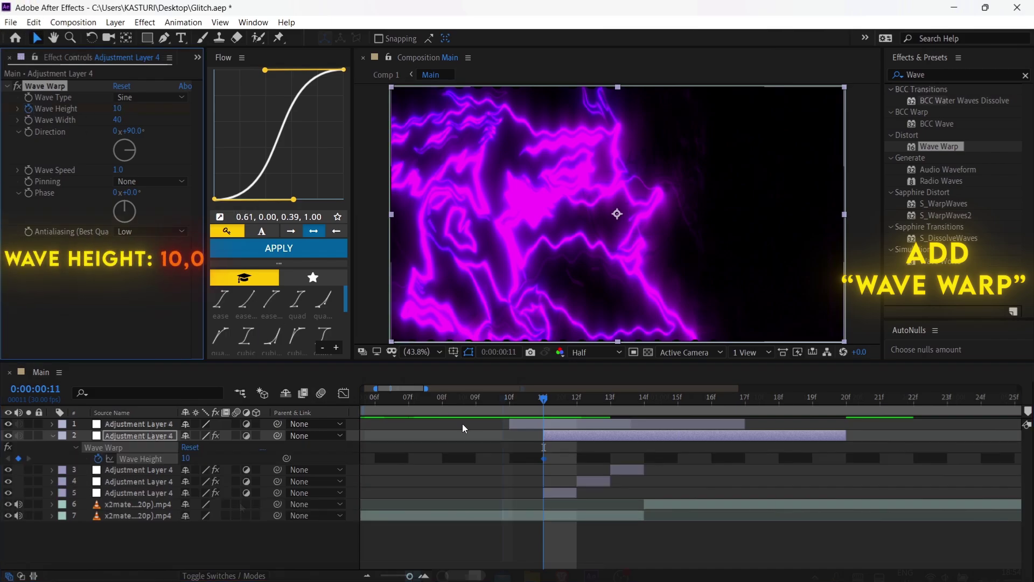
# Step: Set Wave Type to Noise and animate Wave Height from 50 down to 0 at frame 20
pyautogui.click(118, 100)
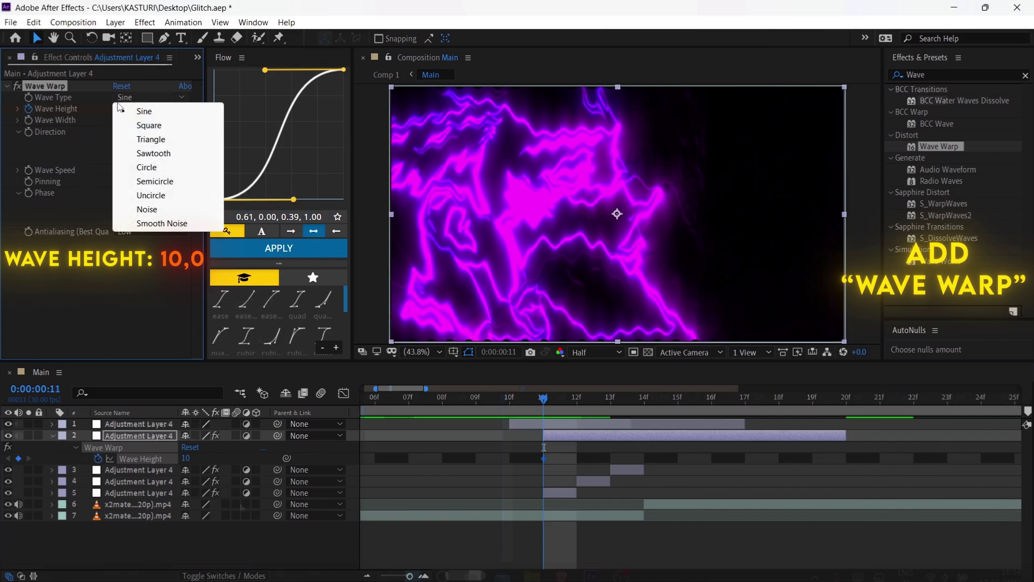
pyautogui.click(153, 209)
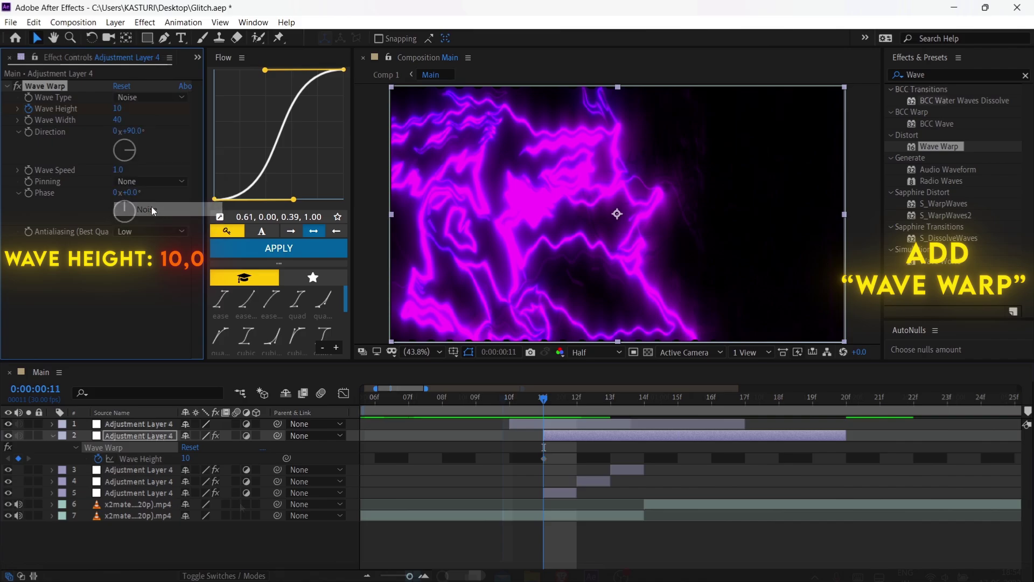
pyautogui.click(117, 108)
pyautogui.press('BackSpace')
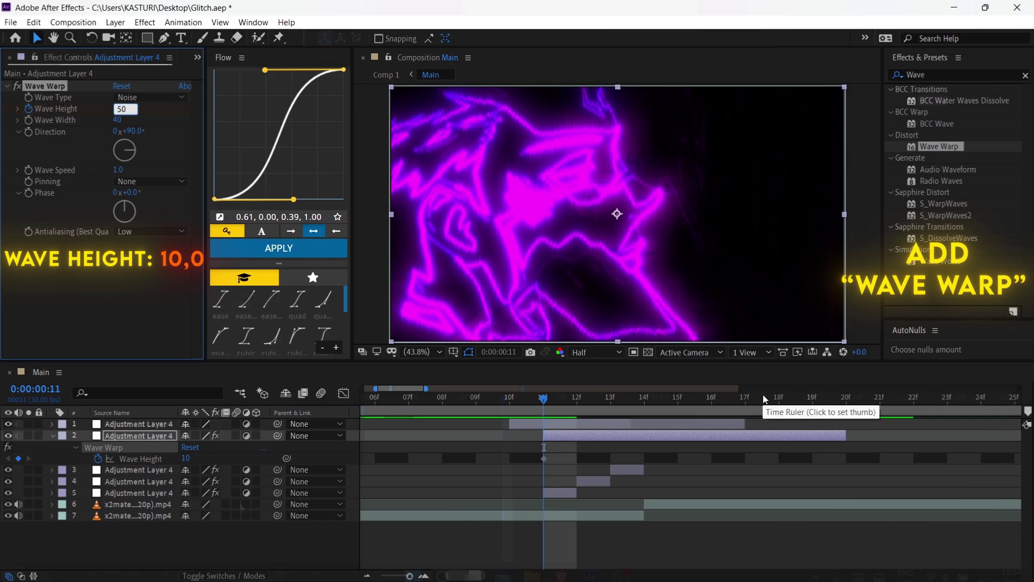
pyautogui.click(836, 398)
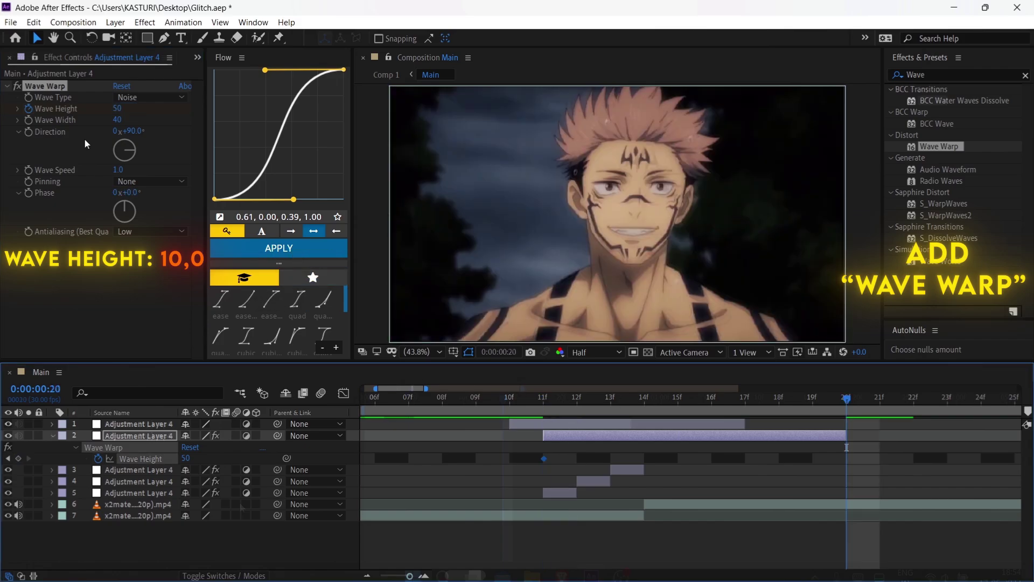
pyautogui.click(118, 109)
pyautogui.write('0')
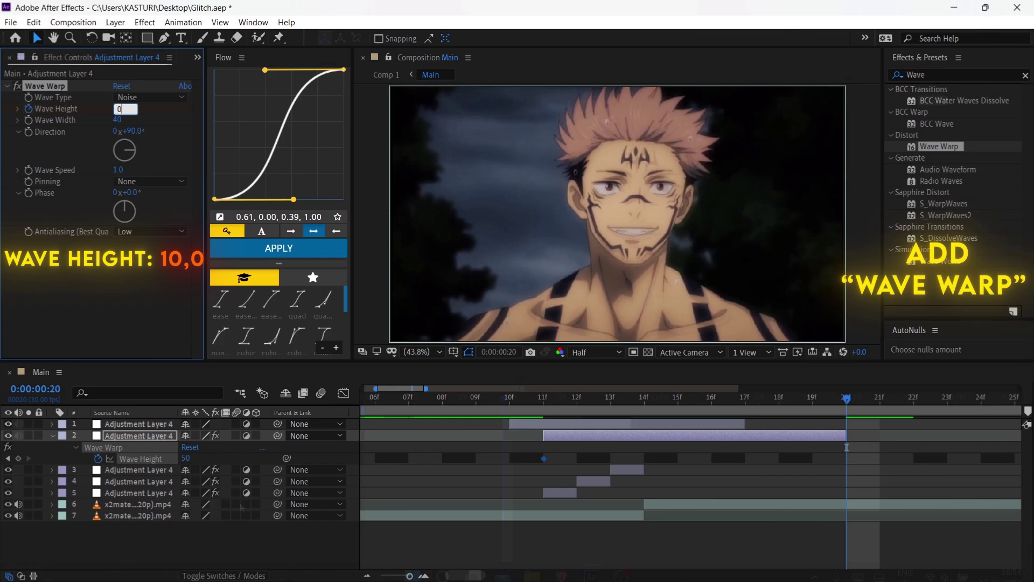
pyautogui.press('Return')
pyautogui.moveTo(522, 447); pyautogui.dragTo(897, 466)
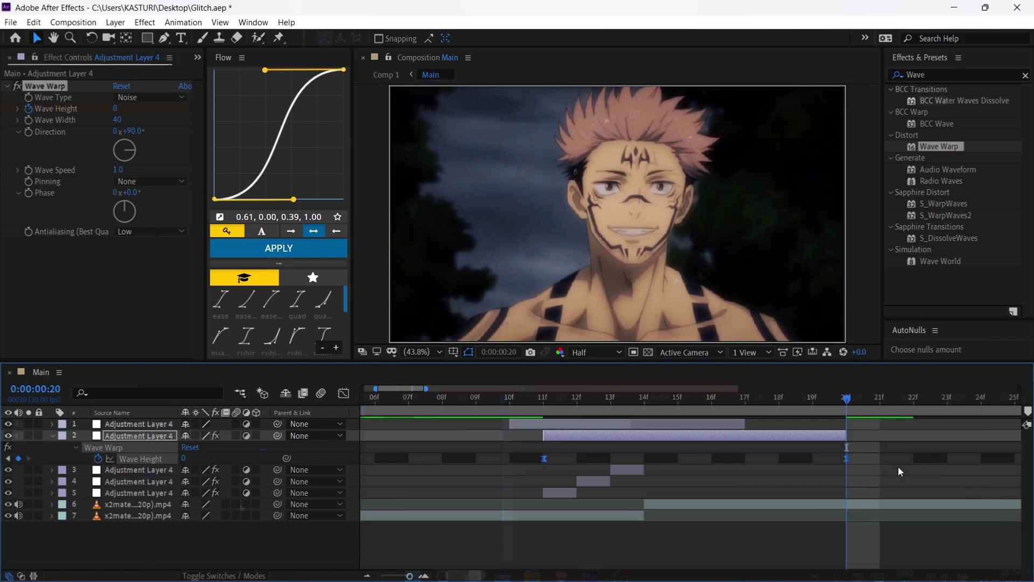
pyautogui.click(343, 393)
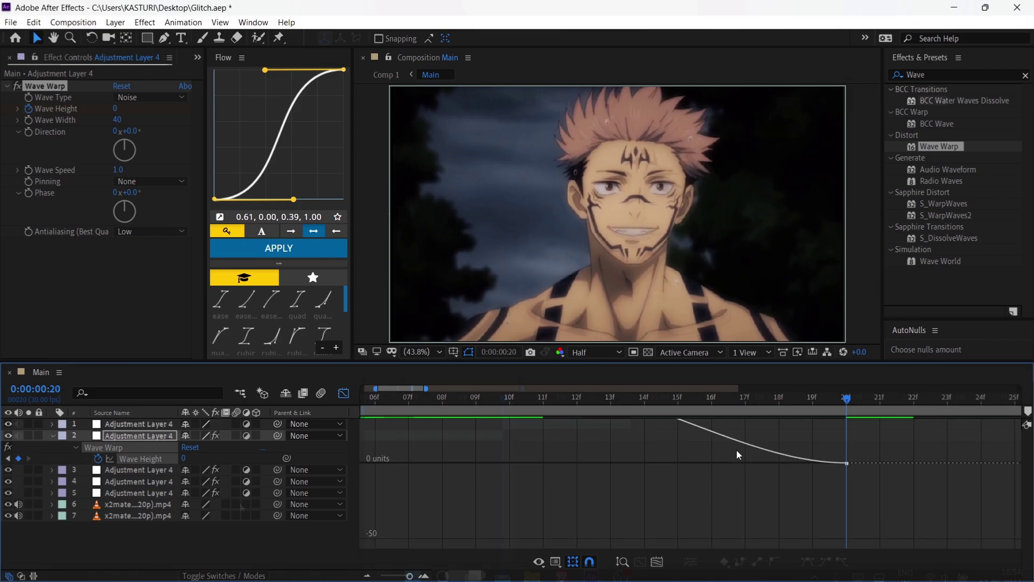
# Step: Drag the bezier handles so Wave Height plunges after frame 11, then tapers to 0
pyautogui.click(368, 575)
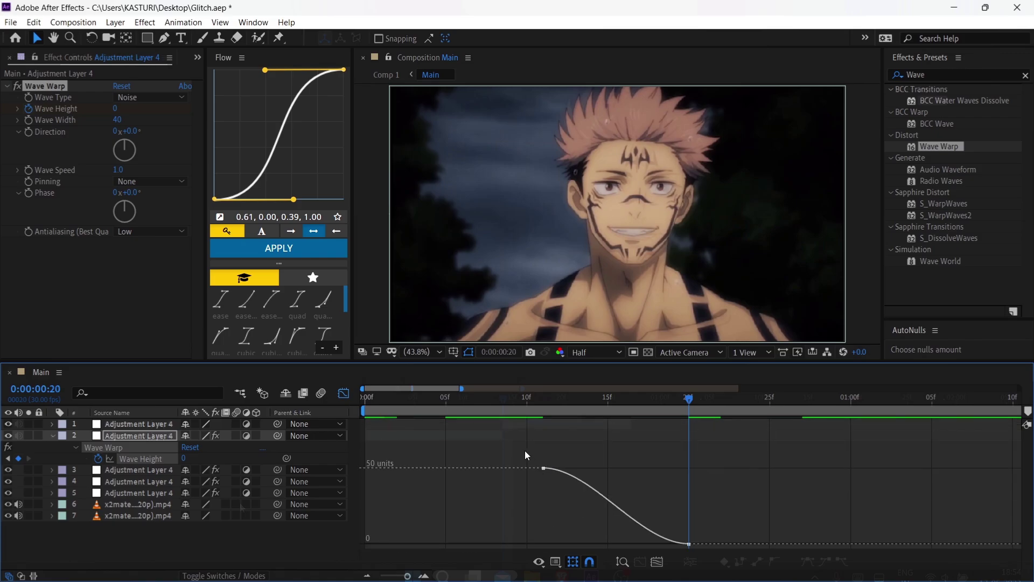
pyautogui.moveTo(527, 455); pyautogui.dragTo(690, 534)
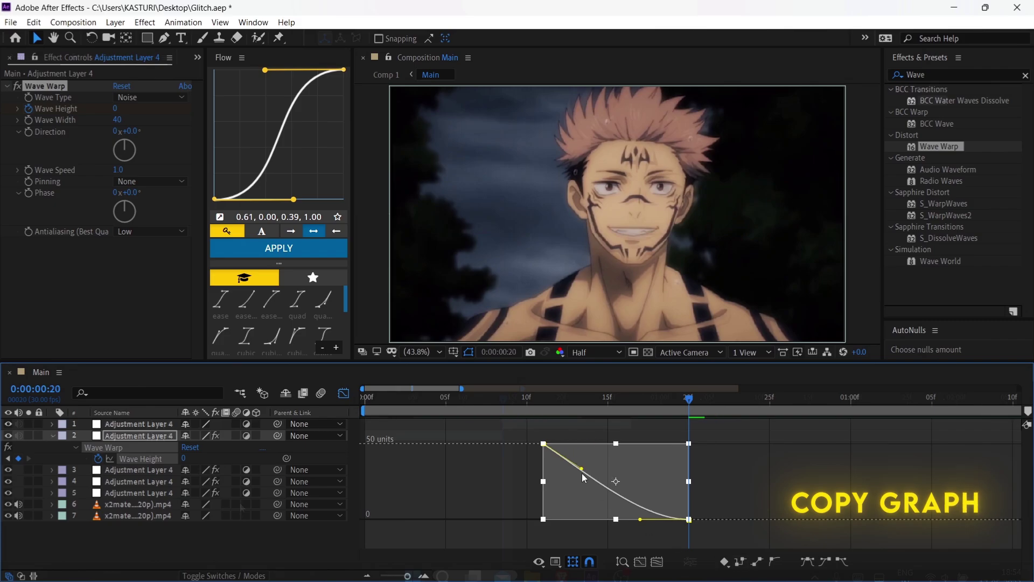
pyautogui.moveTo(592, 444); pyautogui.dragTo(543, 516)
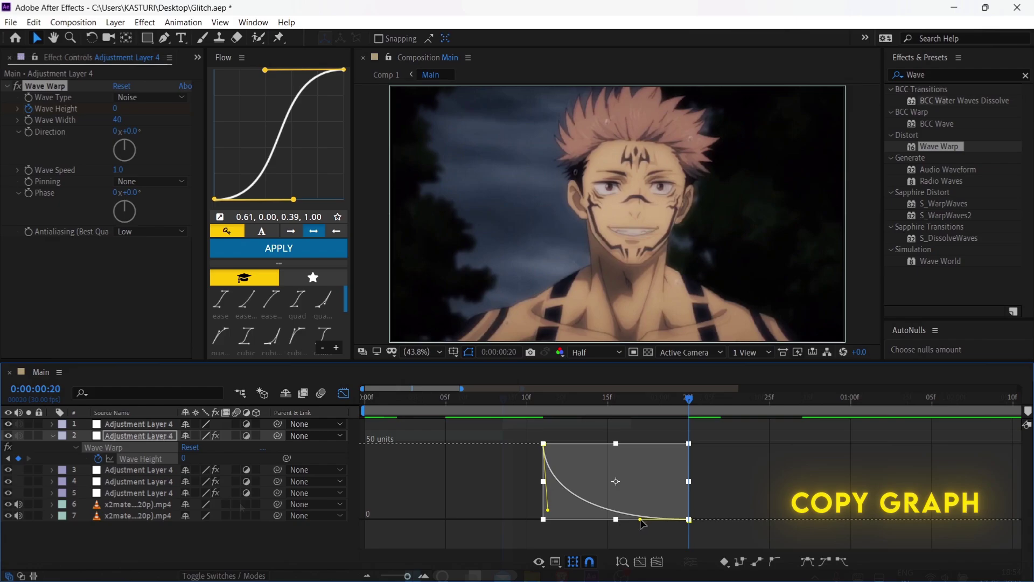
pyautogui.moveTo(641, 516); pyautogui.dragTo(642, 517)
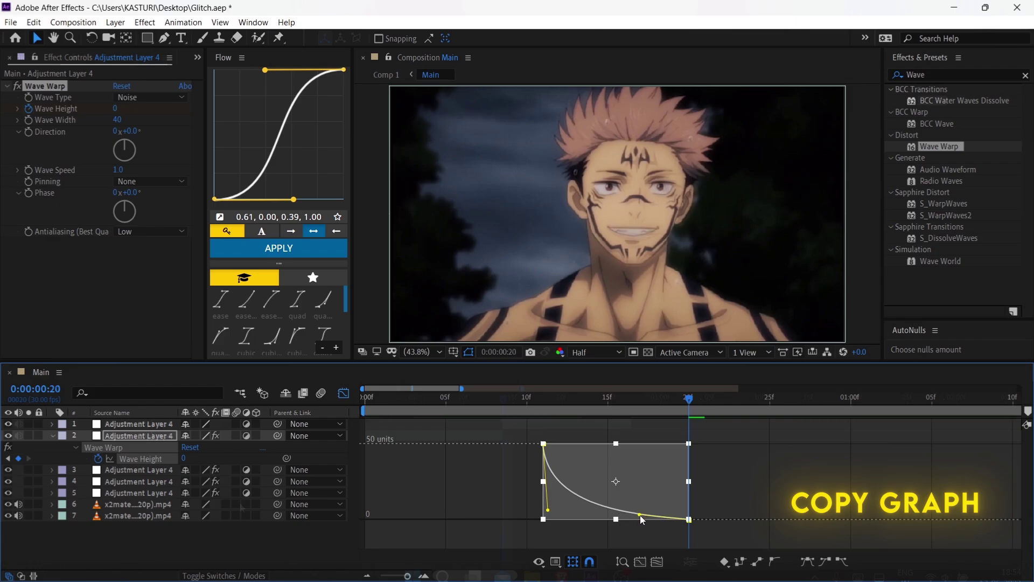
pyautogui.click(344, 394)
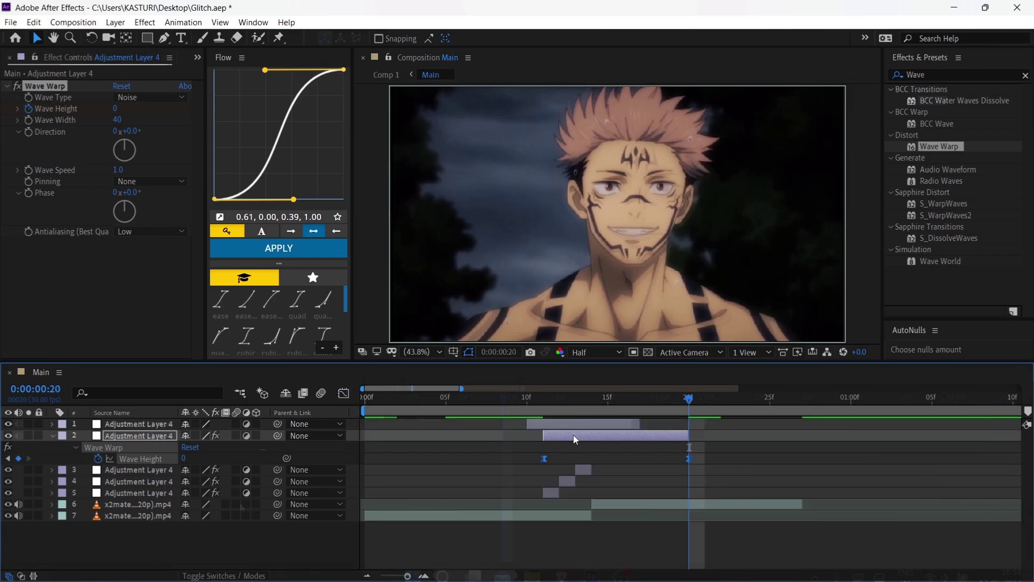
# Step: Search 'Twit' and apply Video Copilot's Twitch effect to layer 1, then go to frame 10
pyautogui.click(574, 420)
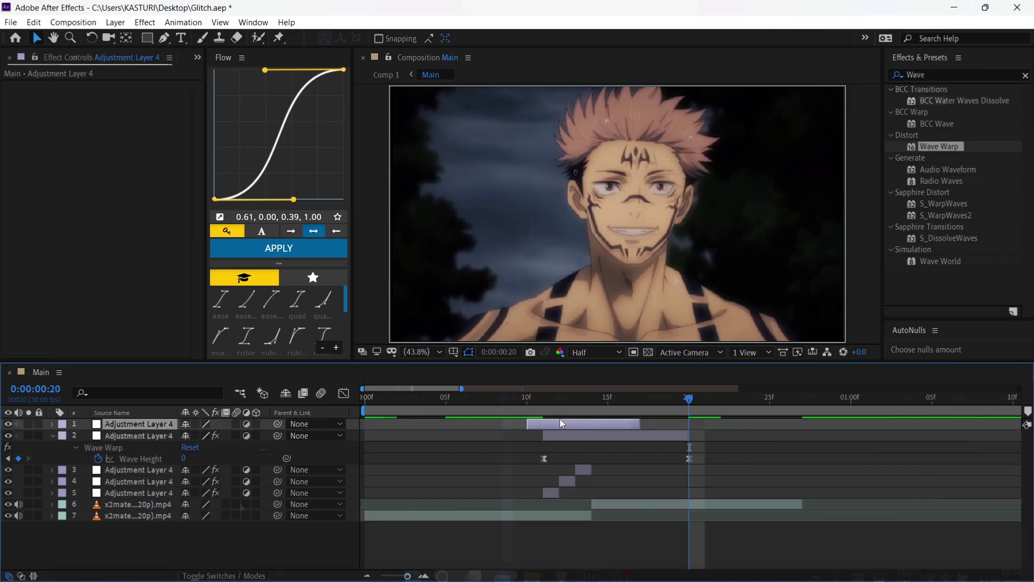
pyautogui.click(1026, 75)
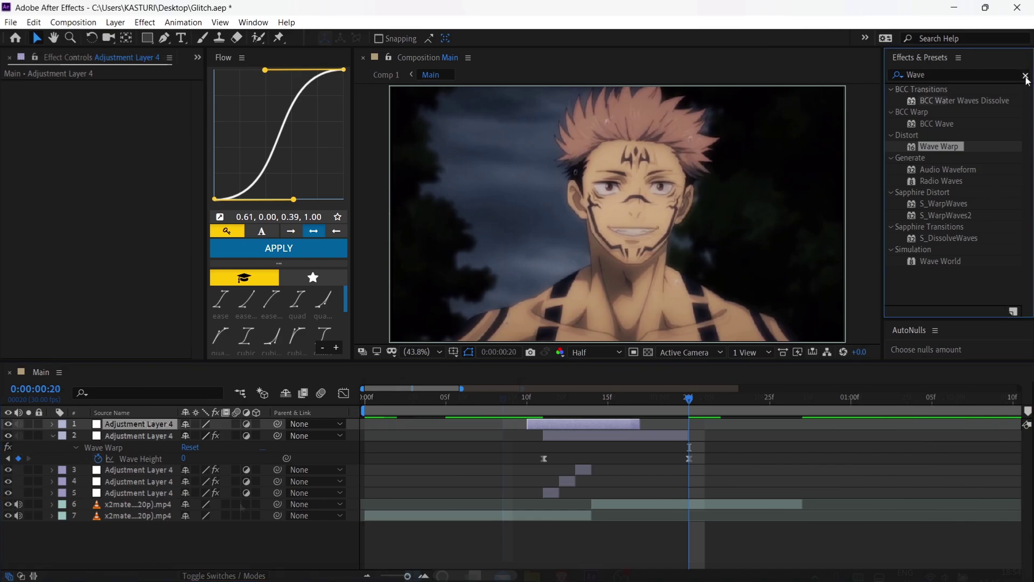
pyautogui.click(959, 75)
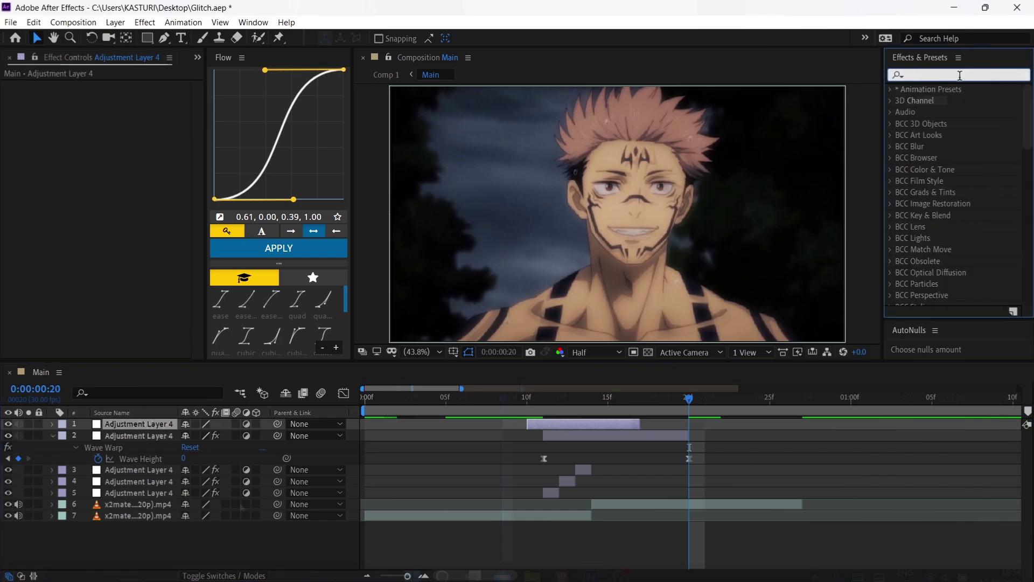
pyautogui.write('Twi')
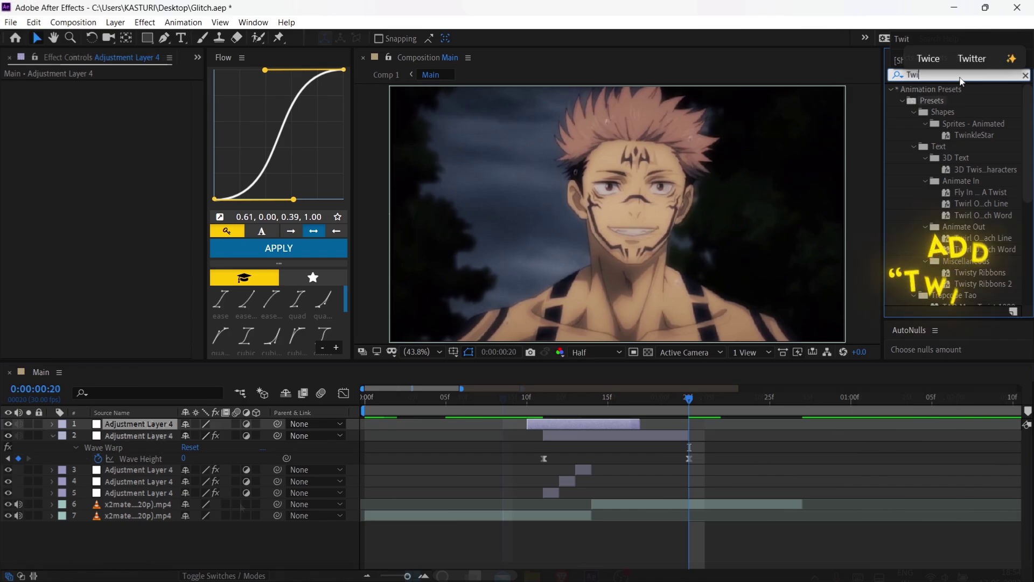
pyautogui.write('t')
pyautogui.doubleClick(936, 101)
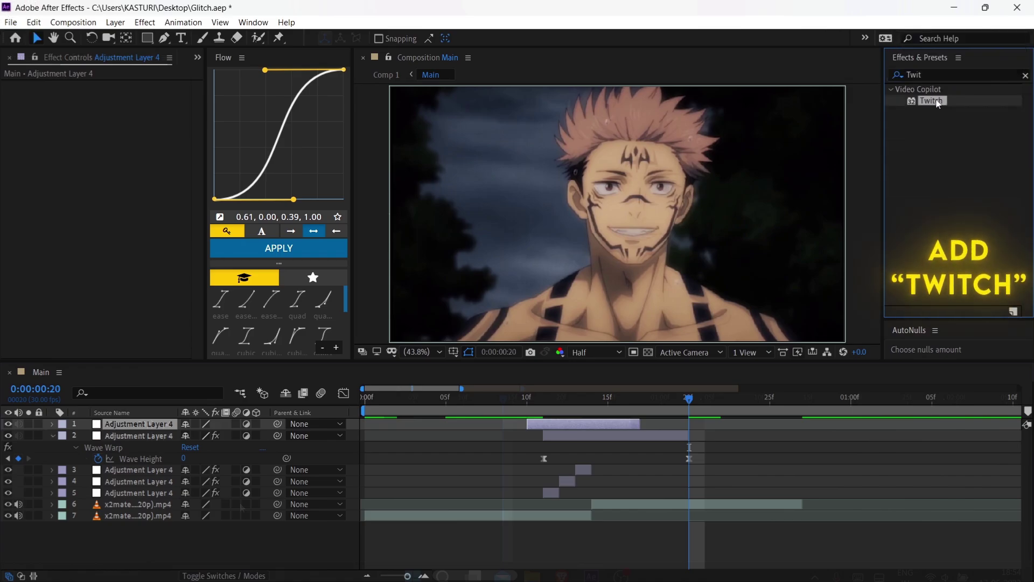
pyautogui.click(535, 401)
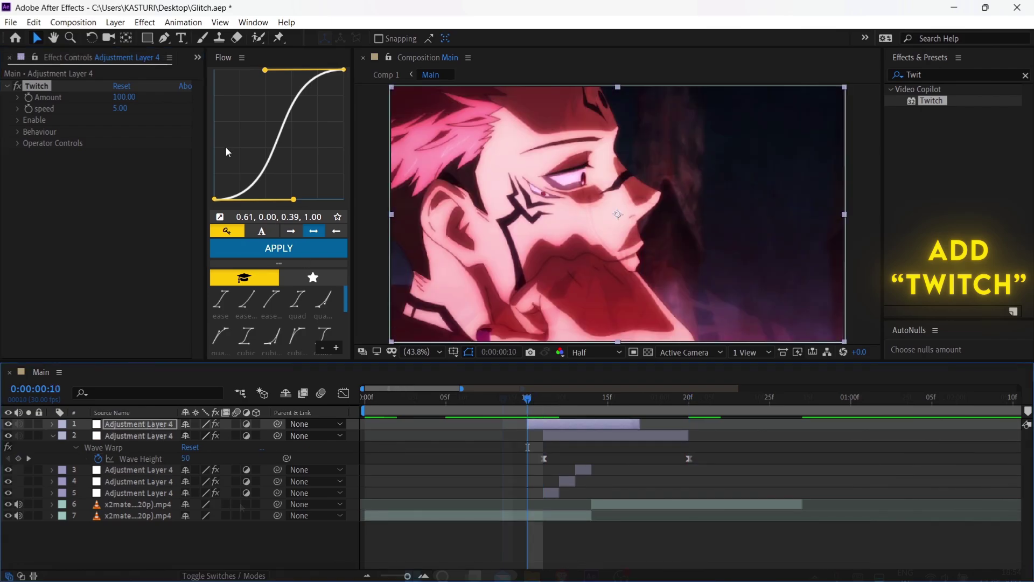
# Step: Set Twitch Speed to 26 and keyframe Amount at 0 on frame 10
pyautogui.click(119, 108)
pyautogui.write('26')
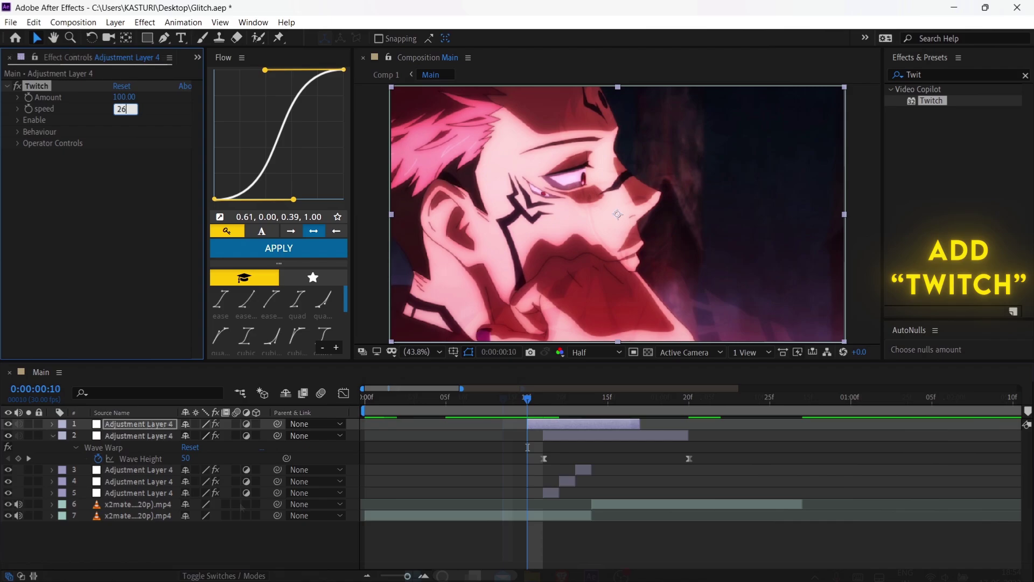
pyautogui.press('Return')
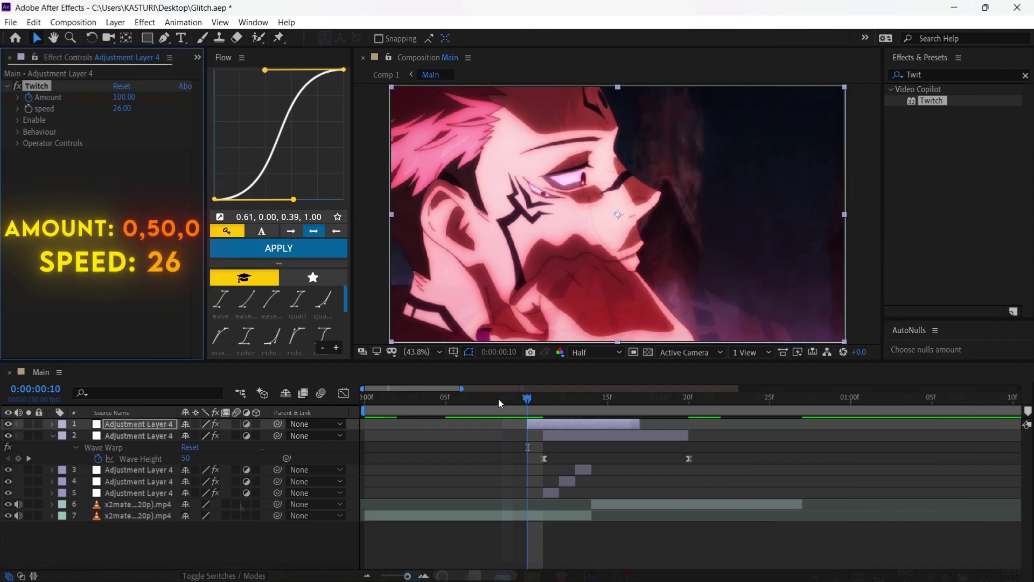
pyautogui.press('u')
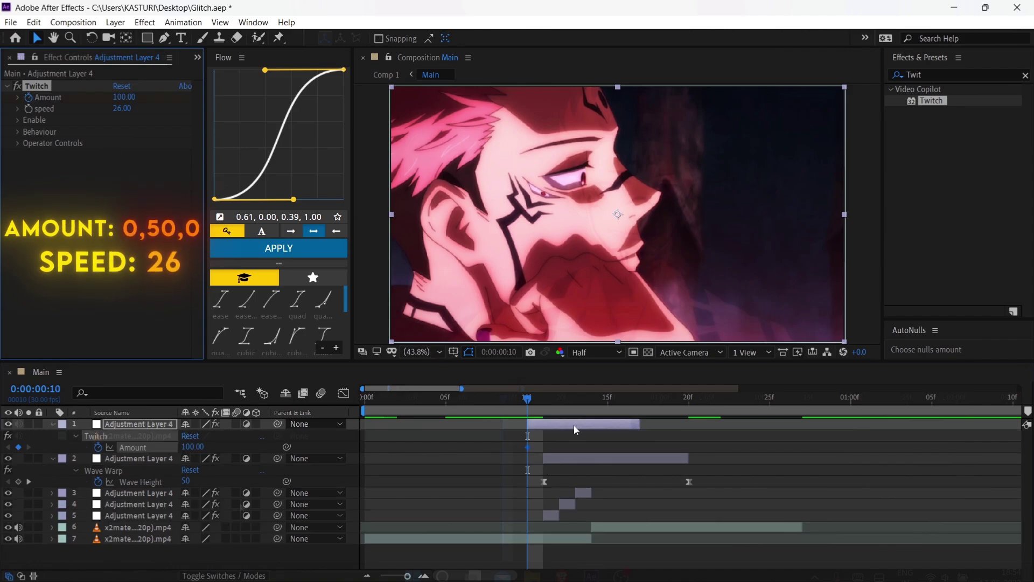
pyautogui.click(122, 97)
pyautogui.write('0')
pyautogui.press('Return')
# Step: Keyframe Twitch Amount at 50 on frame 12 and back to 0 on frame 17
pyautogui.click(560, 400)
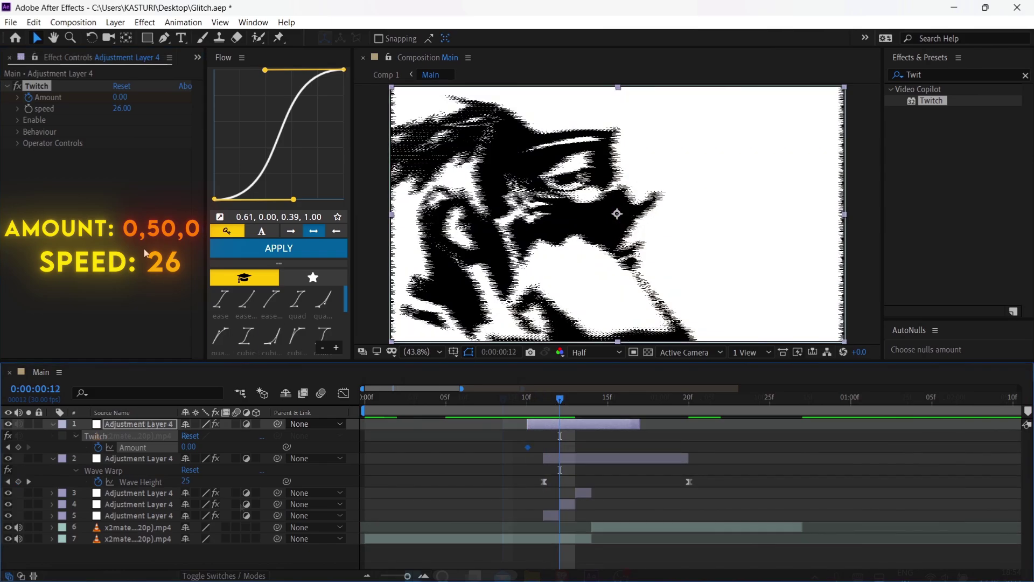
pyautogui.click(119, 97)
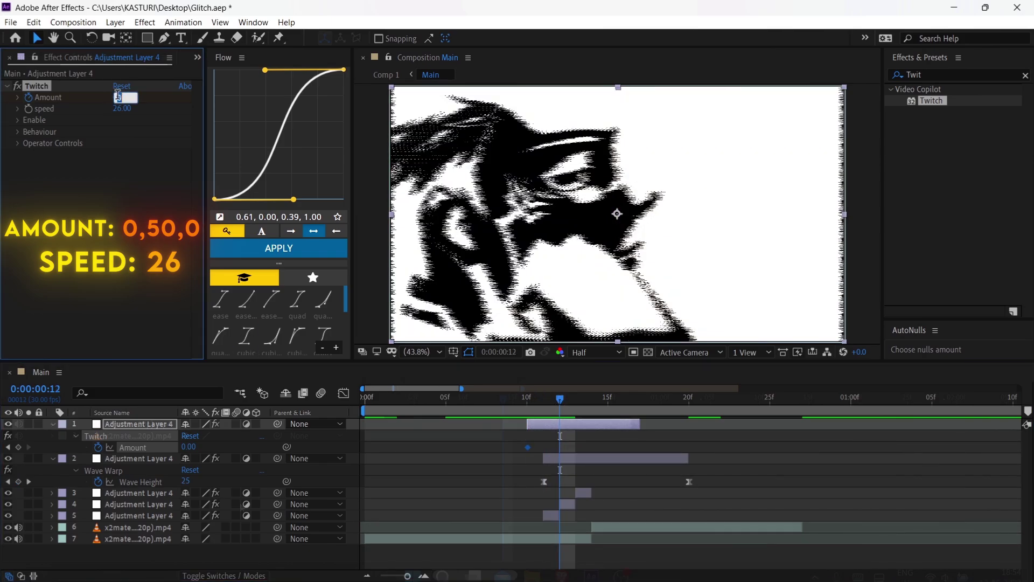
pyautogui.write('50')
pyautogui.press('Return')
pyautogui.click(641, 403)
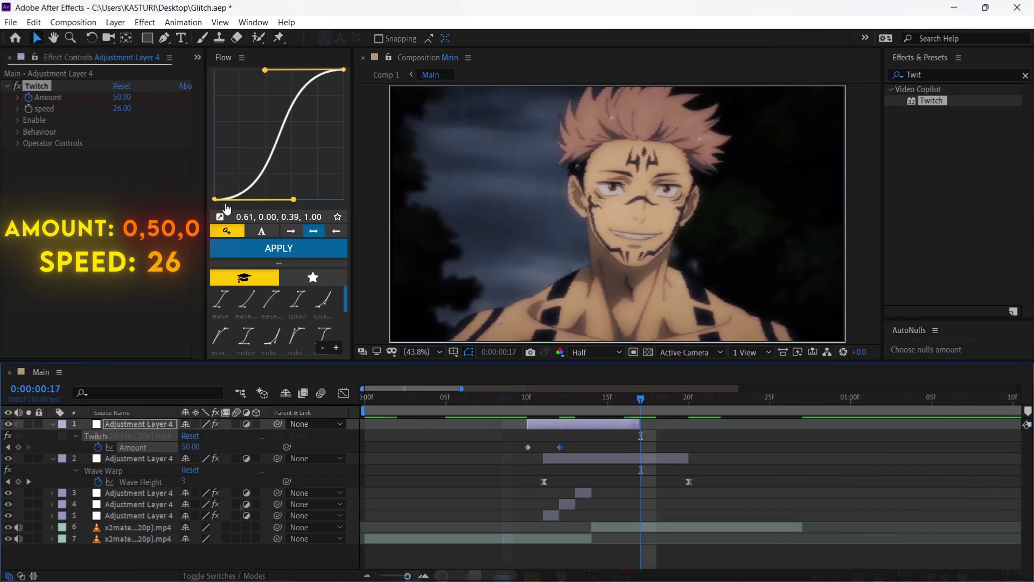
pyautogui.click(120, 97)
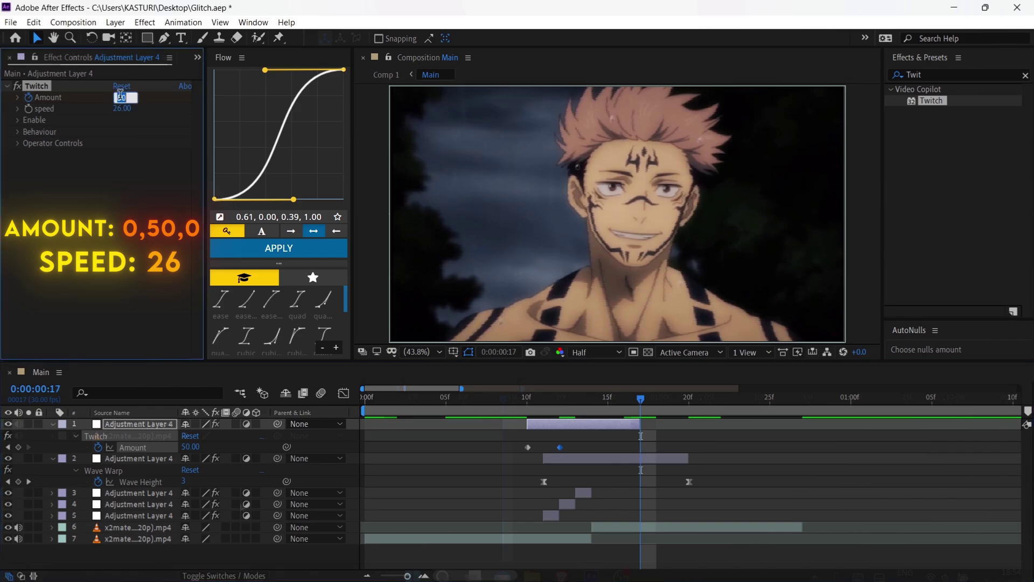
pyautogui.press('BackSpace')
pyautogui.press('Return')
# Step: Select the three Amount keyframes and zoom the timeline in around them
pyautogui.moveTo(512, 440); pyautogui.dragTo(663, 450)
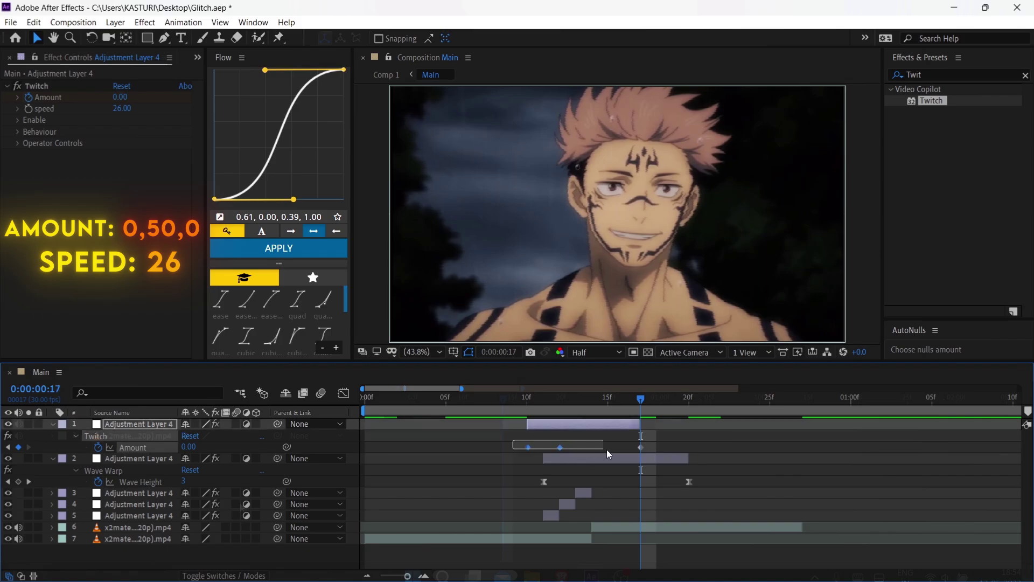
pyautogui.click(412, 434)
pyautogui.press('=')
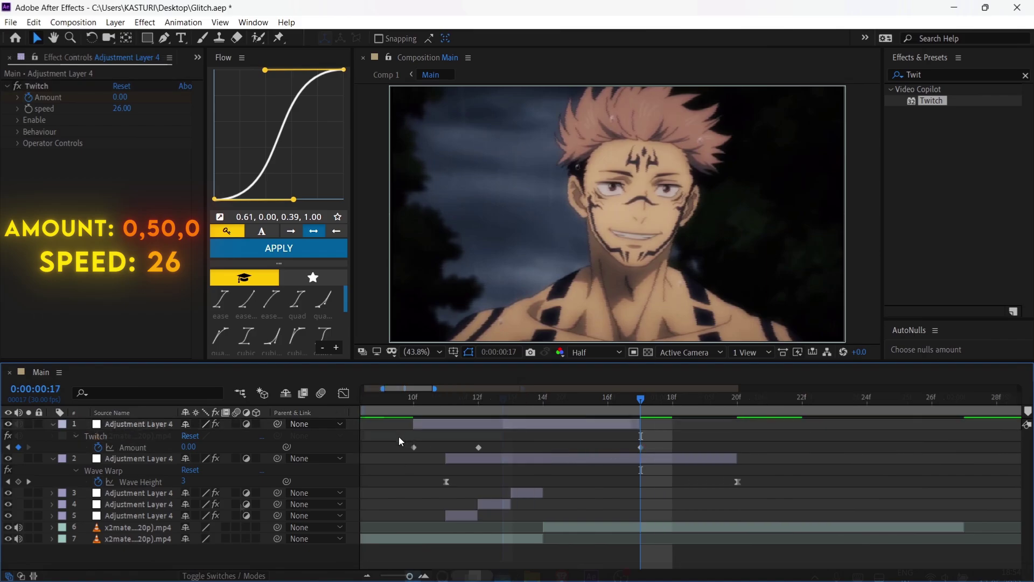
pyautogui.moveTo(400, 438); pyautogui.dragTo(658, 449)
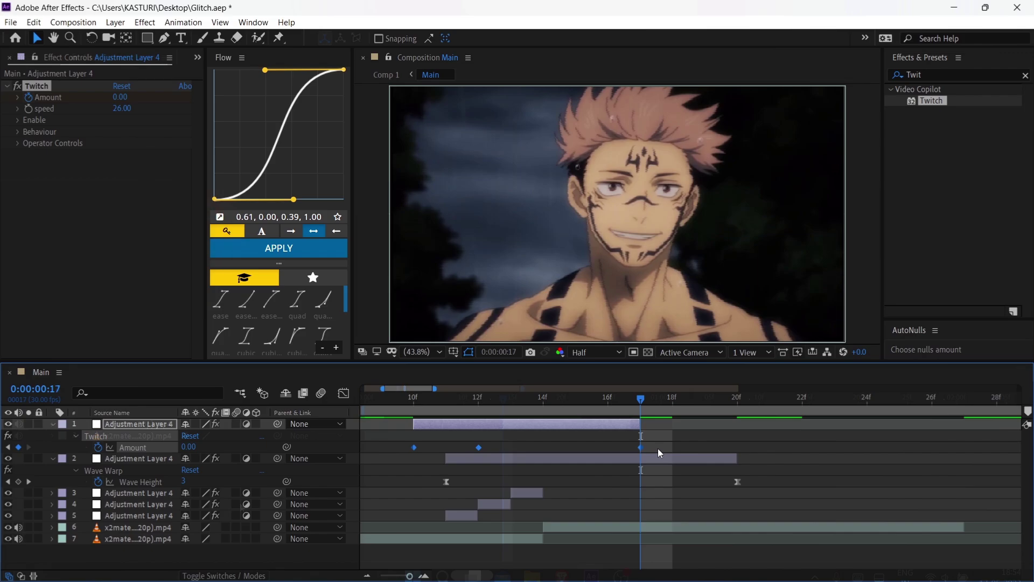
# Step: In the Graph Editor, drag Amount's Bezier handles into a narrow spike at frame 12 tapering by frame 17
pyautogui.click(343, 397)
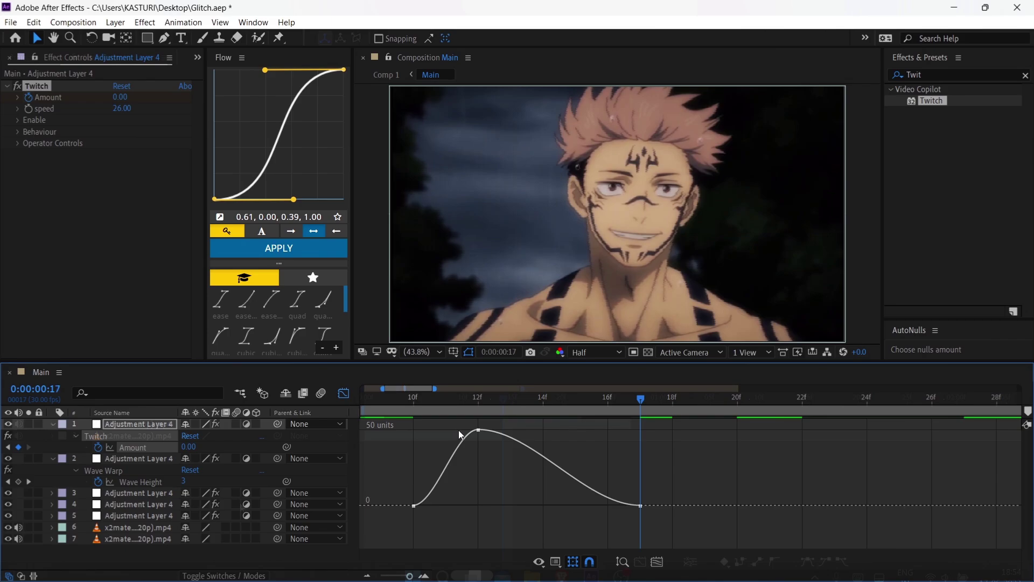
pyautogui.click(488, 444)
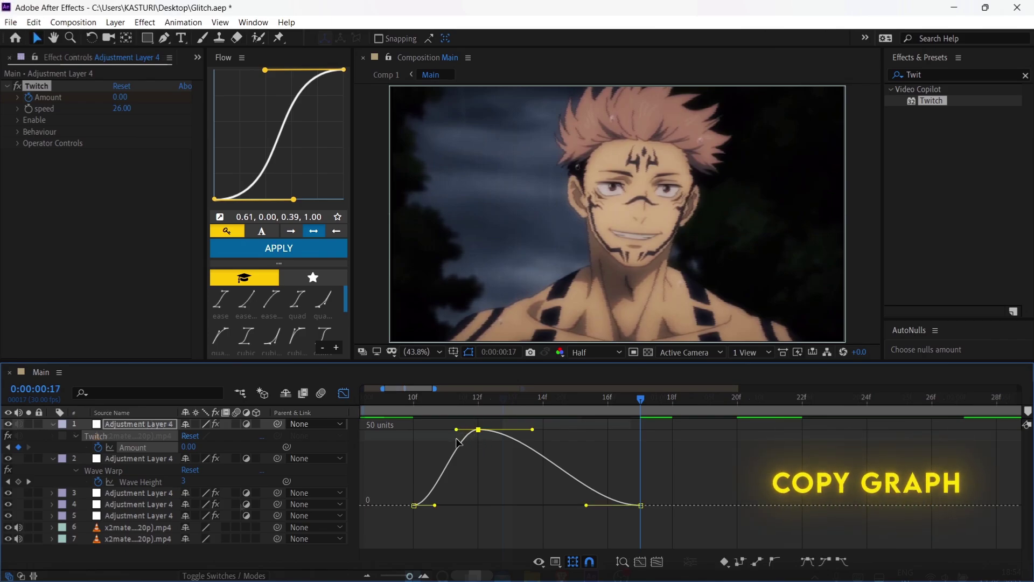
pyautogui.moveTo(456, 430); pyautogui.dragTo(480, 499)
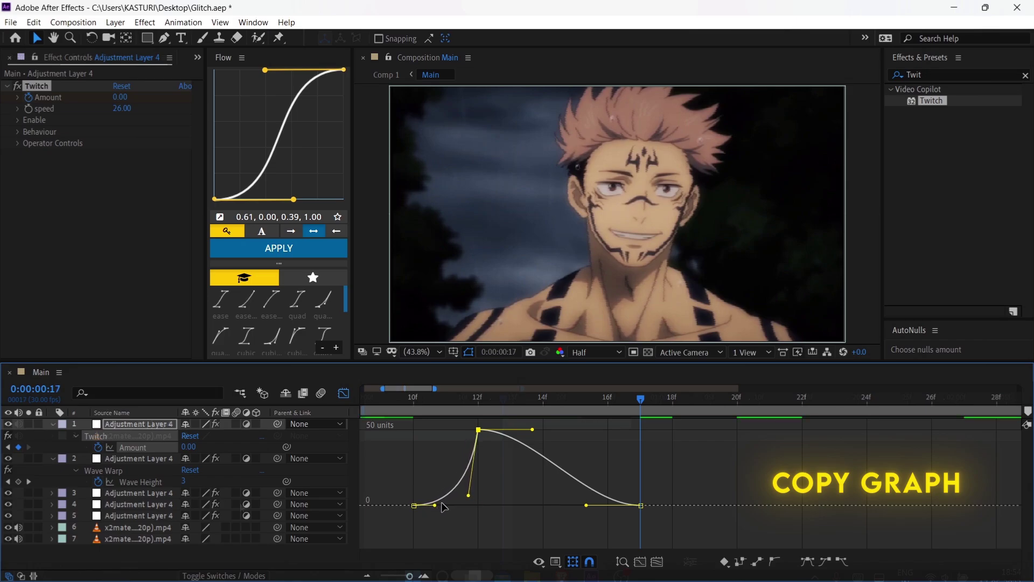
pyautogui.moveTo(434, 505); pyautogui.dragTo(462, 500)
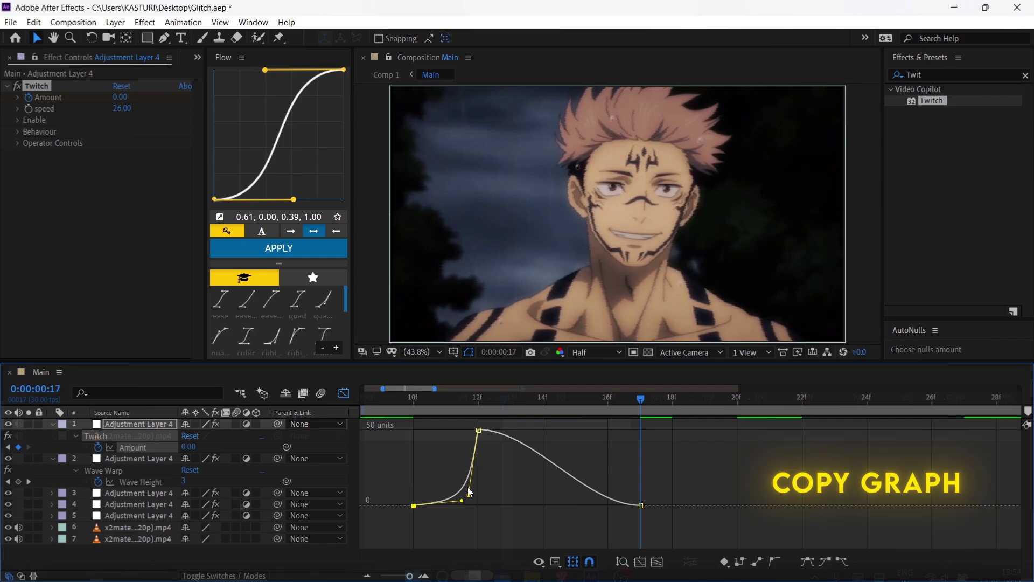
pyautogui.moveTo(660, 489); pyautogui.dragTo(615, 507)
pyautogui.moveTo(521, 458); pyautogui.dragTo(478, 500)
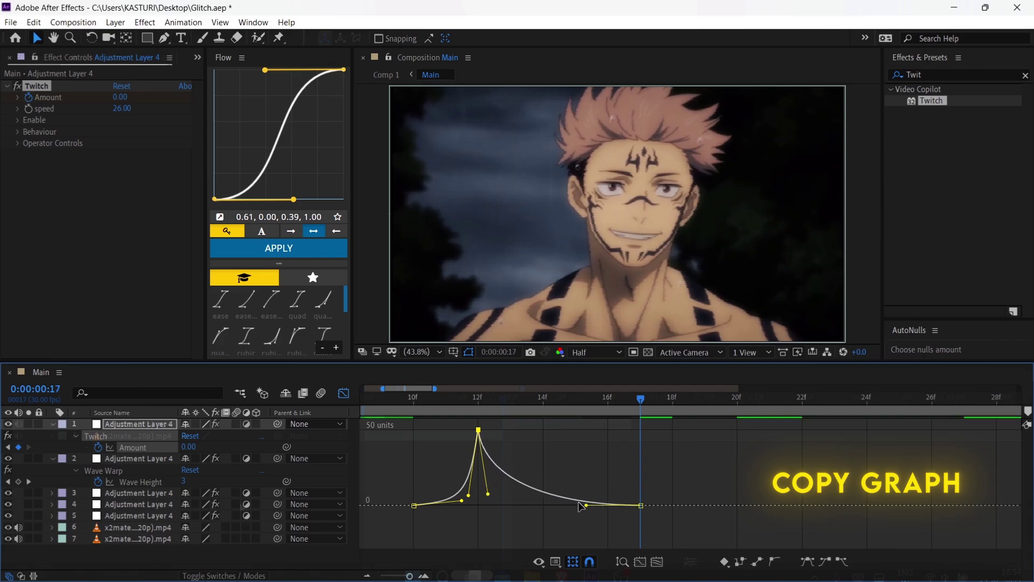
pyautogui.moveTo(585, 506); pyautogui.dragTo(495, 498)
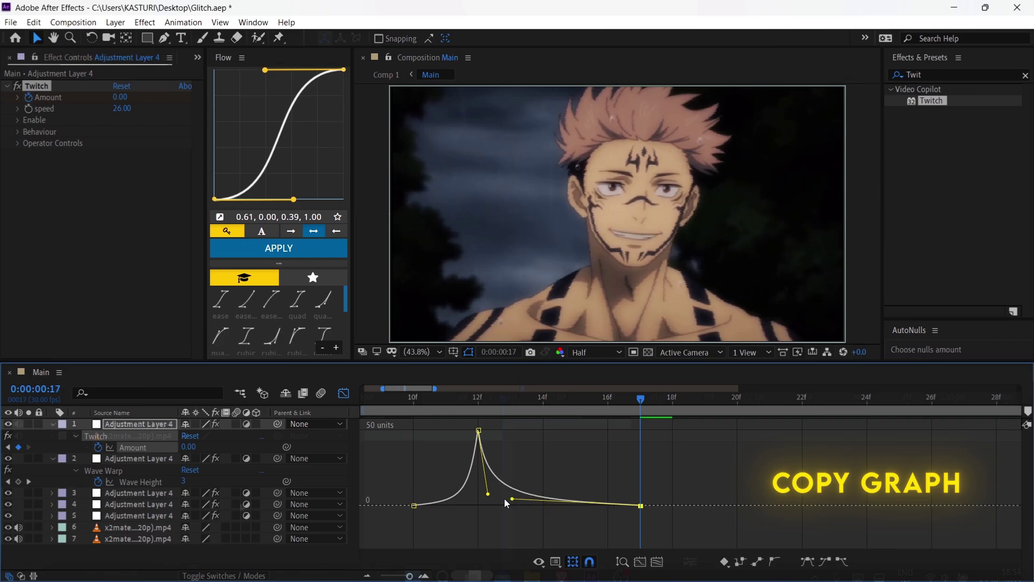